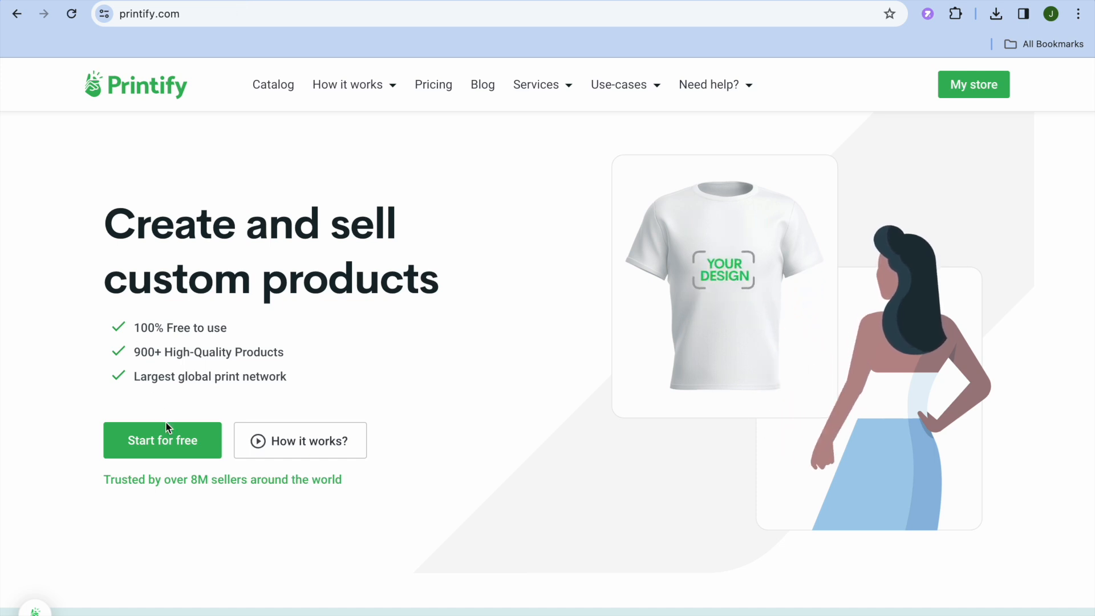
- Start for free on Printify and begin adding a new store to reach the sales channel selection
{"action": "left_click", "coordinate": [164, 452]}
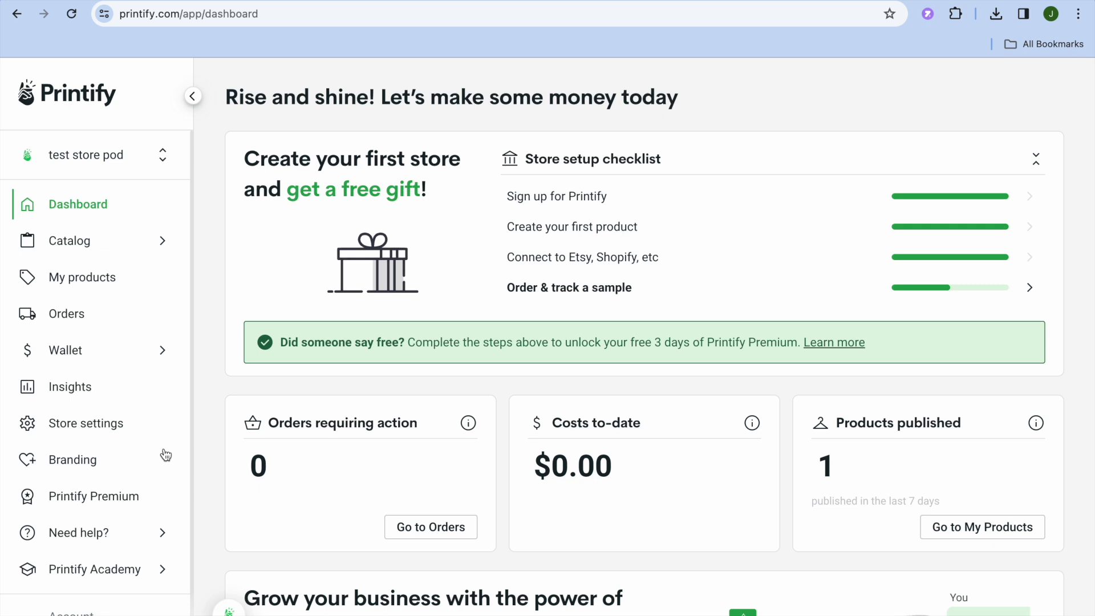
{"action": "left_click", "coordinate": [155, 154]}
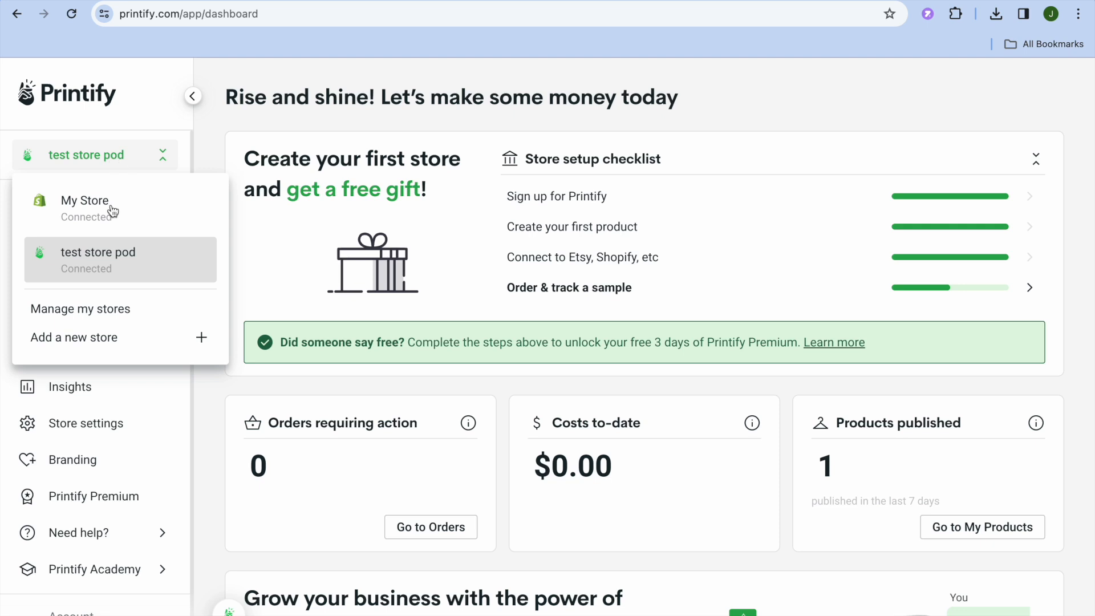
{"action": "left_click", "coordinate": [114, 339]}
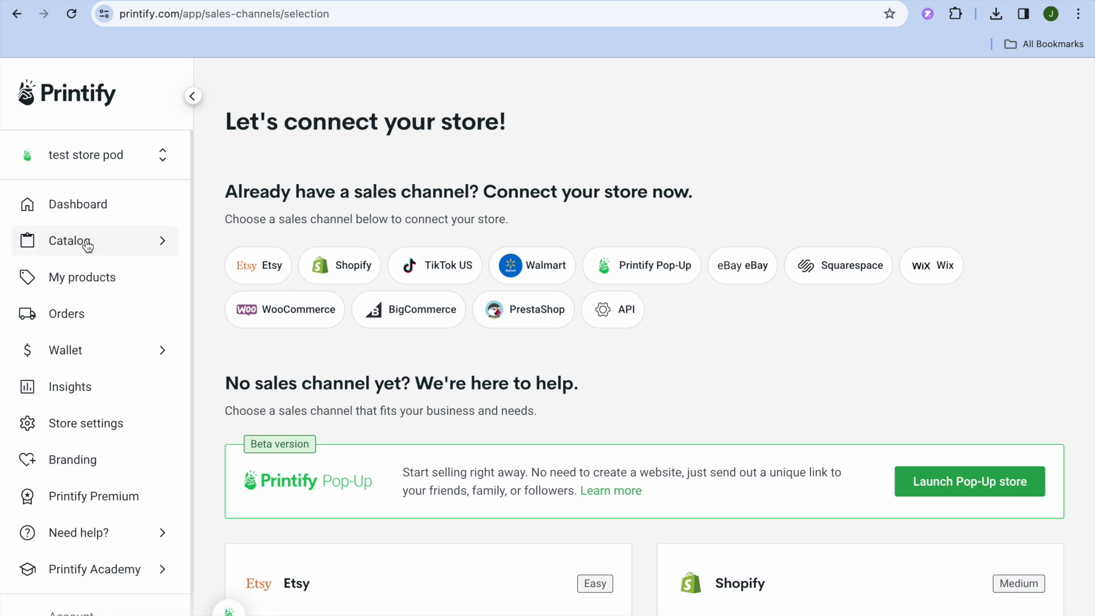
- Open the Journals & Notebooks category under Home & Living in the product catalog
{"action": "mouse_move", "coordinate": [85, 241]}
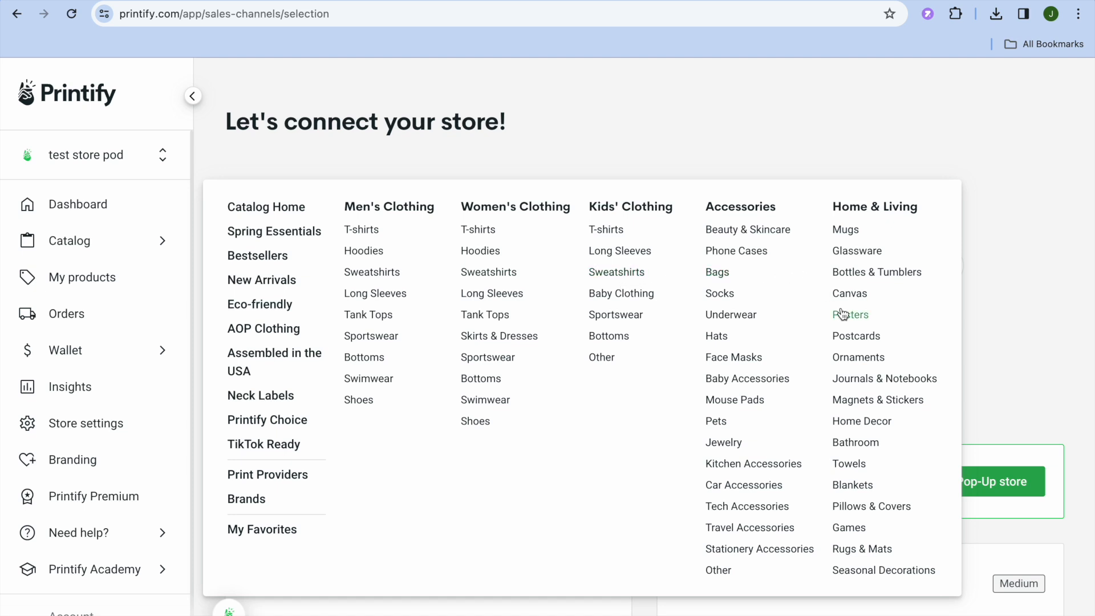
{"action": "left_click", "coordinate": [857, 379]}
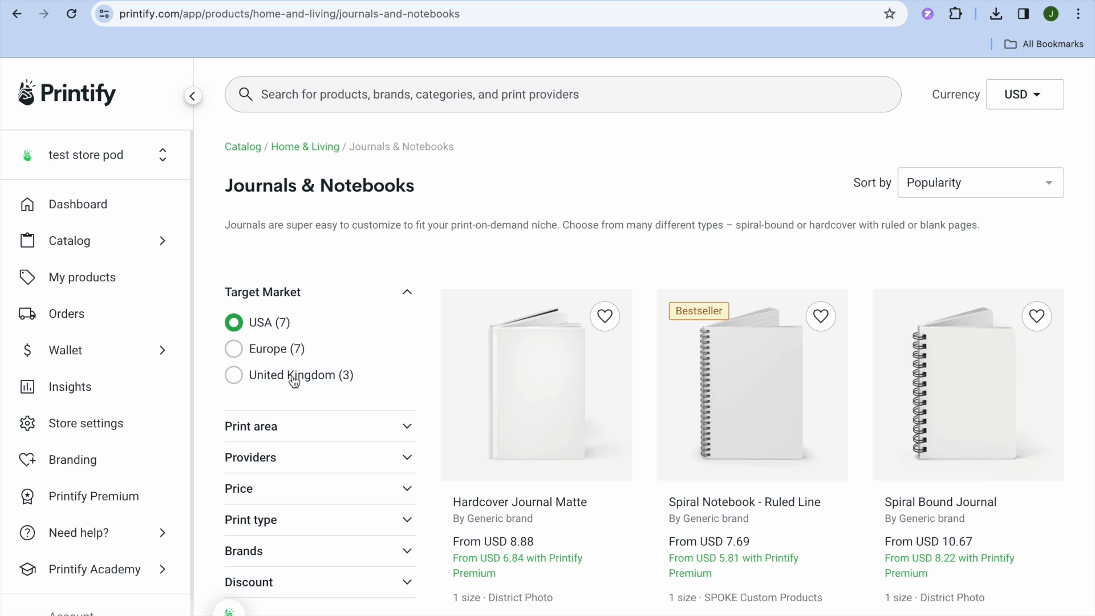
- Try filtering the journals by the Cover front print area, and remove the filter
{"action": "left_click", "coordinate": [320, 426]}
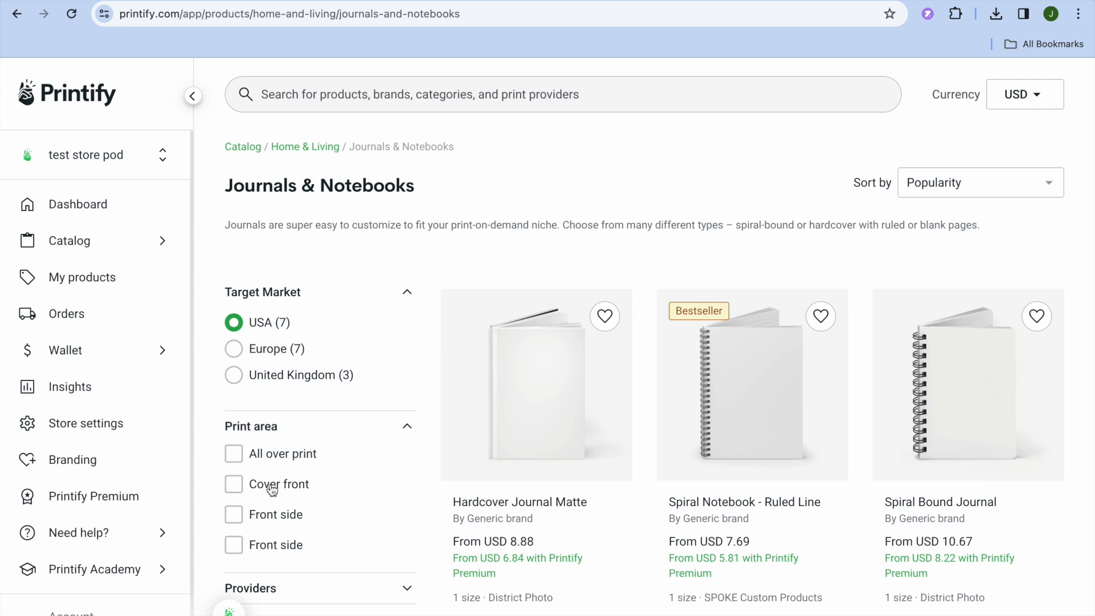
{"action": "left_click", "coordinate": [236, 482]}
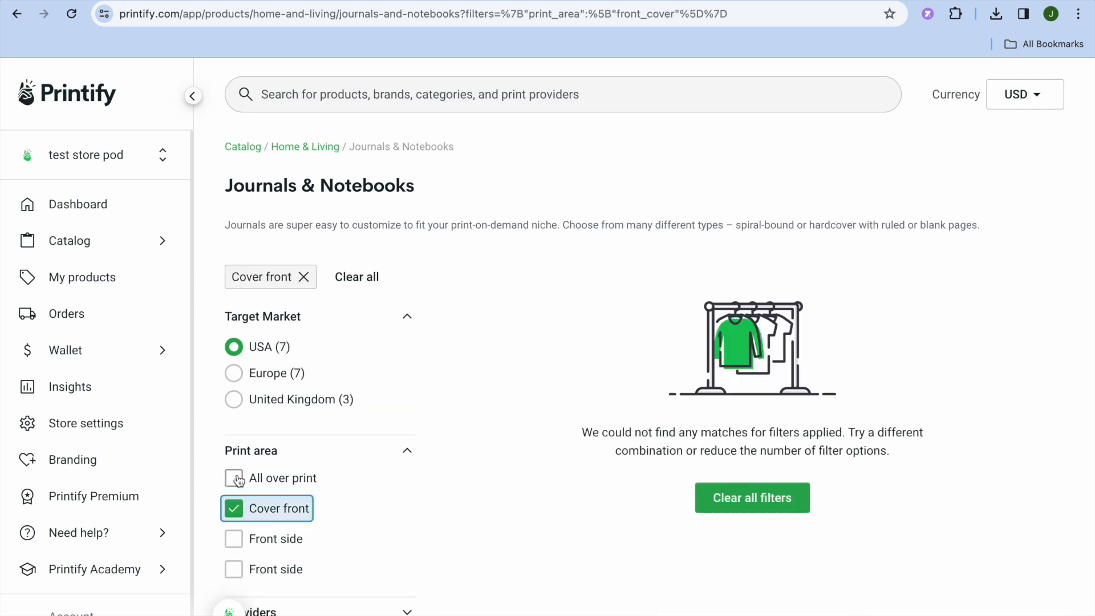
{"action": "left_click", "coordinate": [238, 481]}
{"action": "left_click", "coordinate": [238, 481]}
{"action": "left_click", "coordinate": [235, 508]}
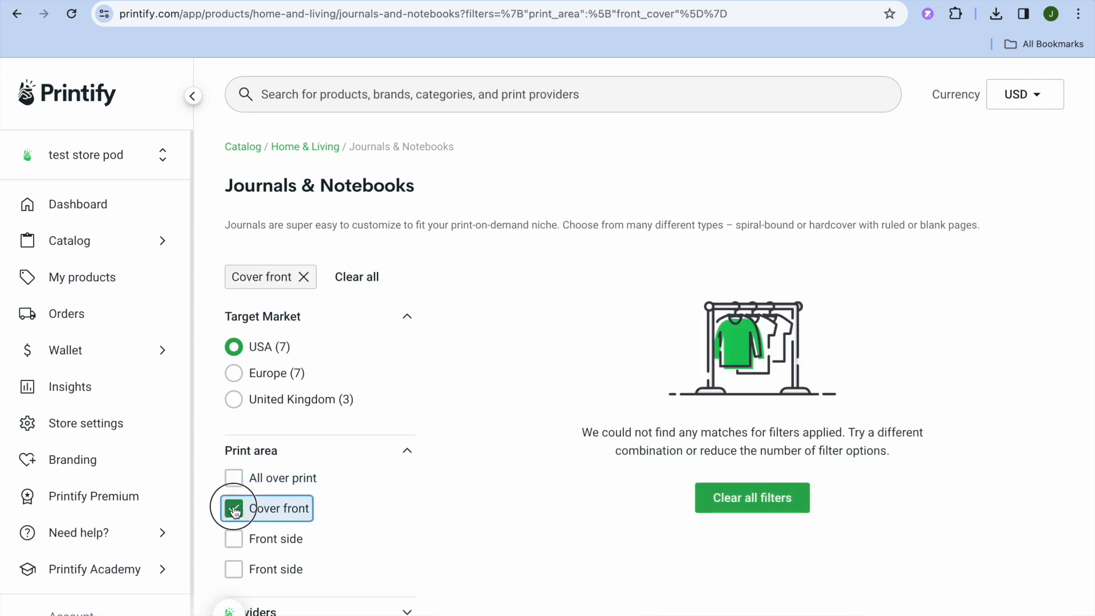
{"action": "left_click", "coordinate": [401, 429]}
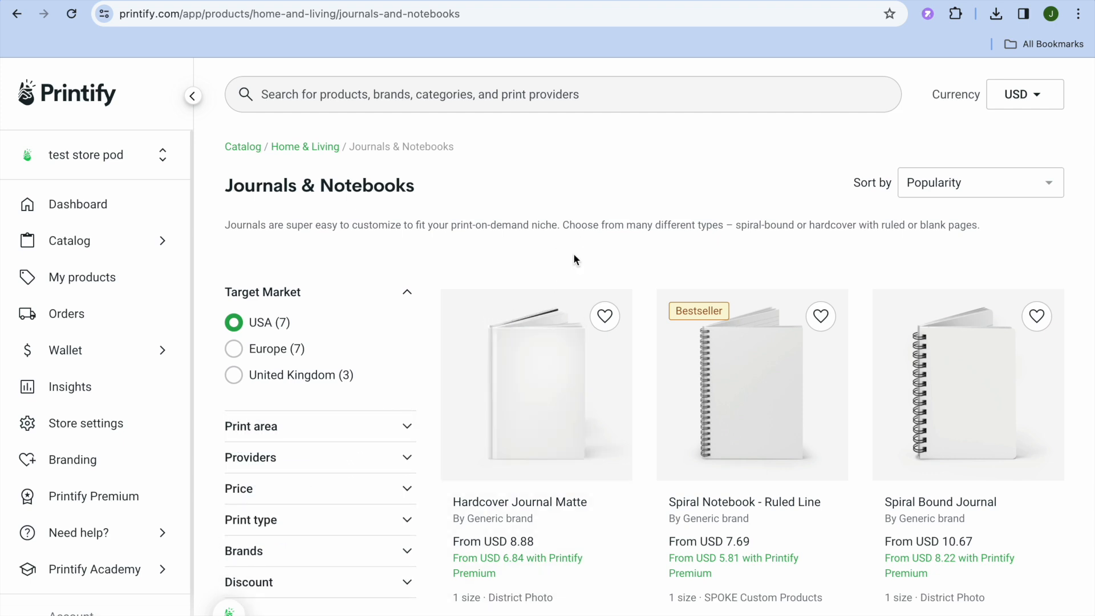
- Choose the Spiral Bound Journal from the listed products and open it in the design editor
{"action": "scroll", "coordinate": [574, 255], "scroll_direction": "down", "scroll_amount": 2}
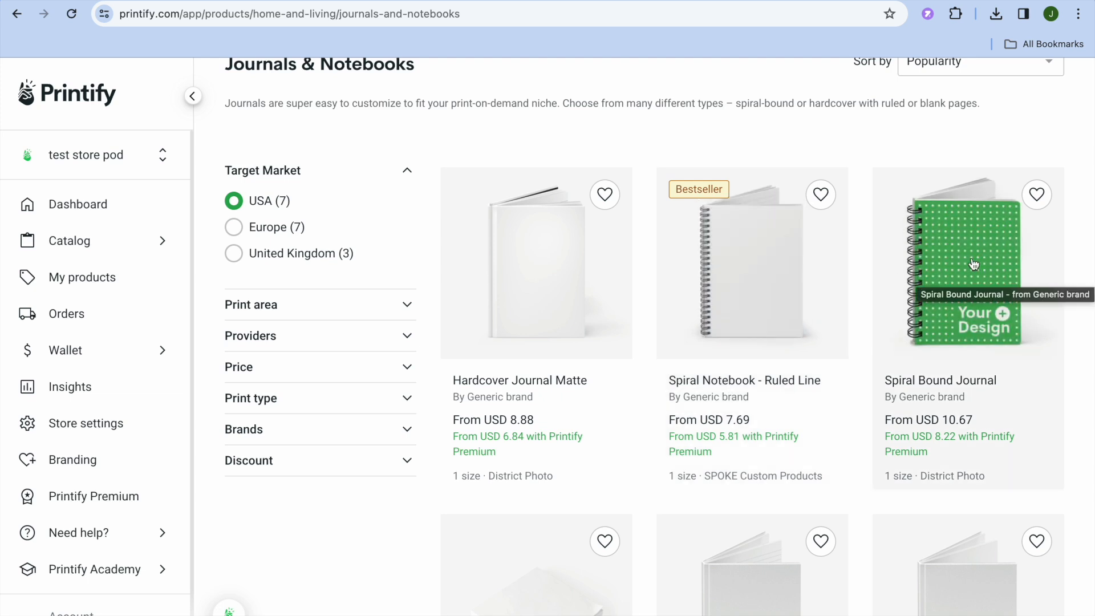
{"action": "left_click", "coordinate": [940, 312]}
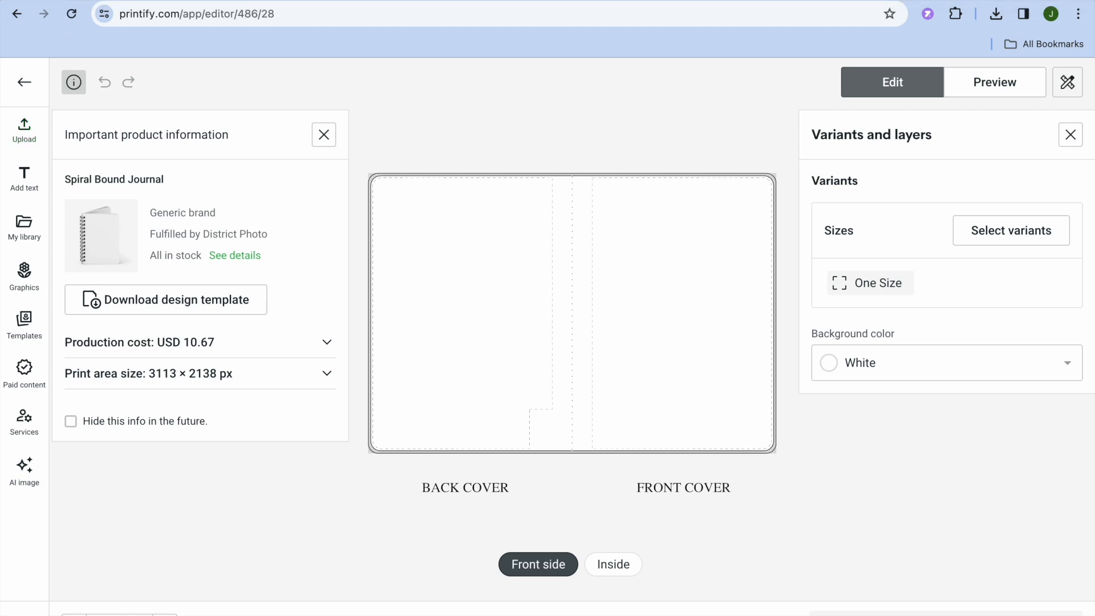
- Switch to Canva and go to its home page
{"action": "key", "text": "ctrl+Tab"}
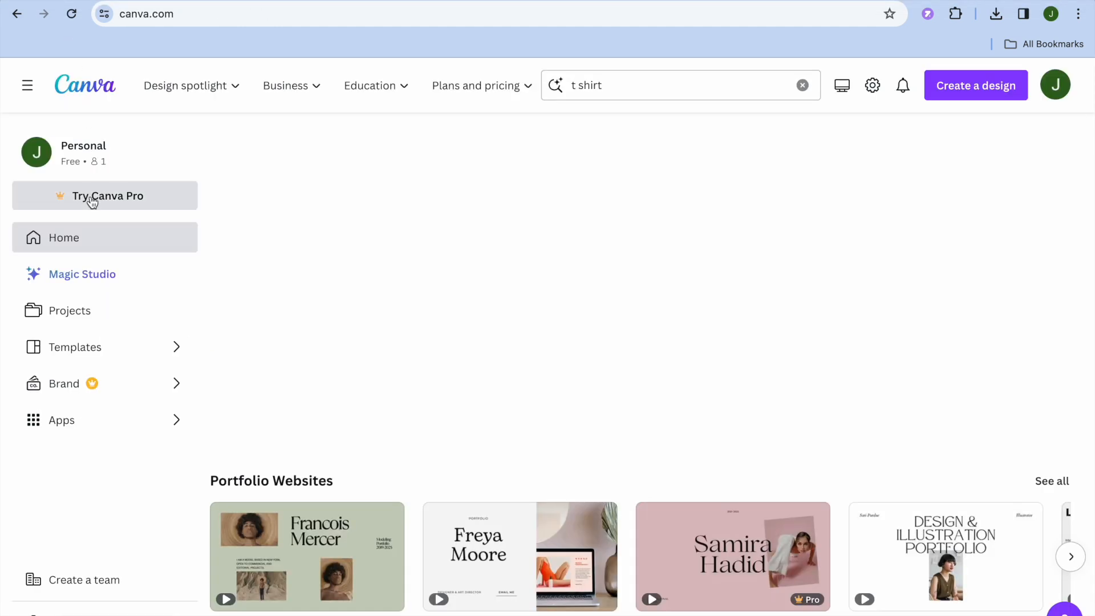
{"action": "left_click", "coordinate": [101, 93]}
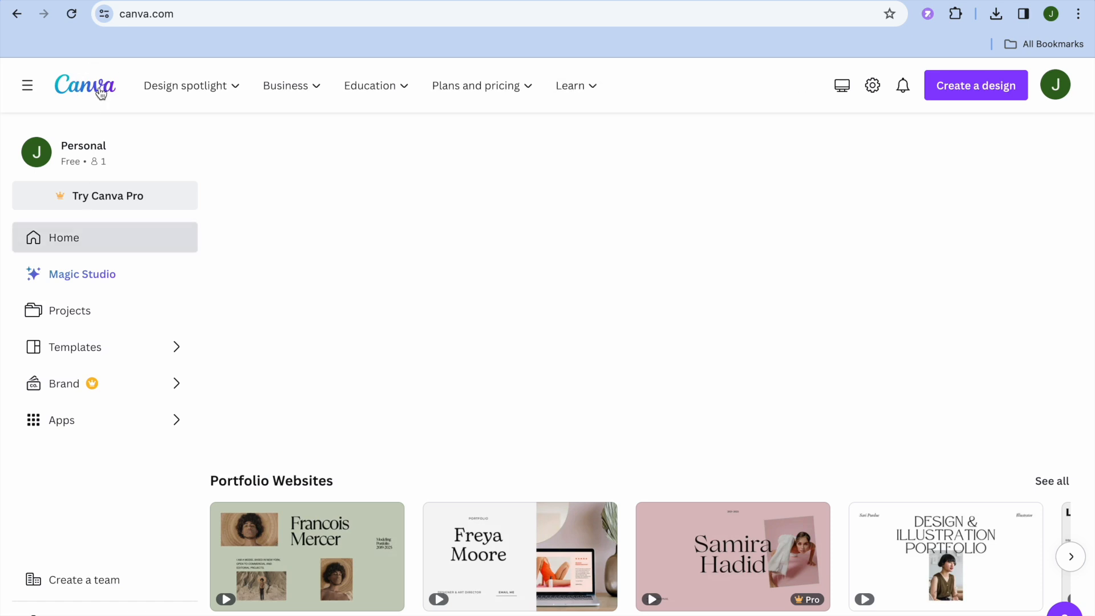
{"action": "left_click", "coordinate": [93, 242]}
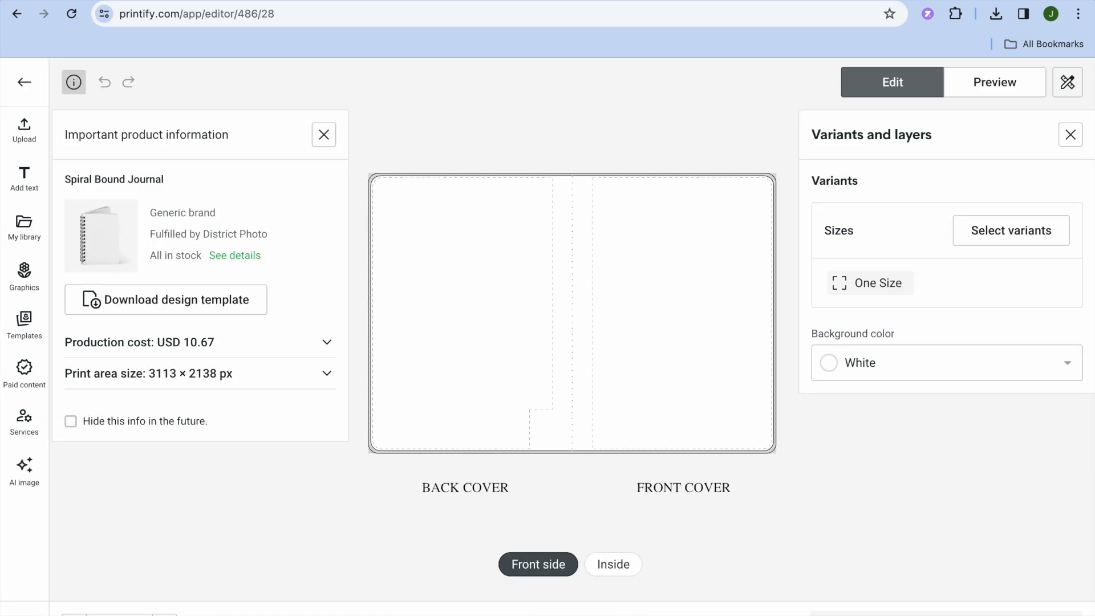
- Switch back to the Printify journal editor and look over its built-in graphics and text fonts
{"action": "left_click", "coordinate": [25, 278]}
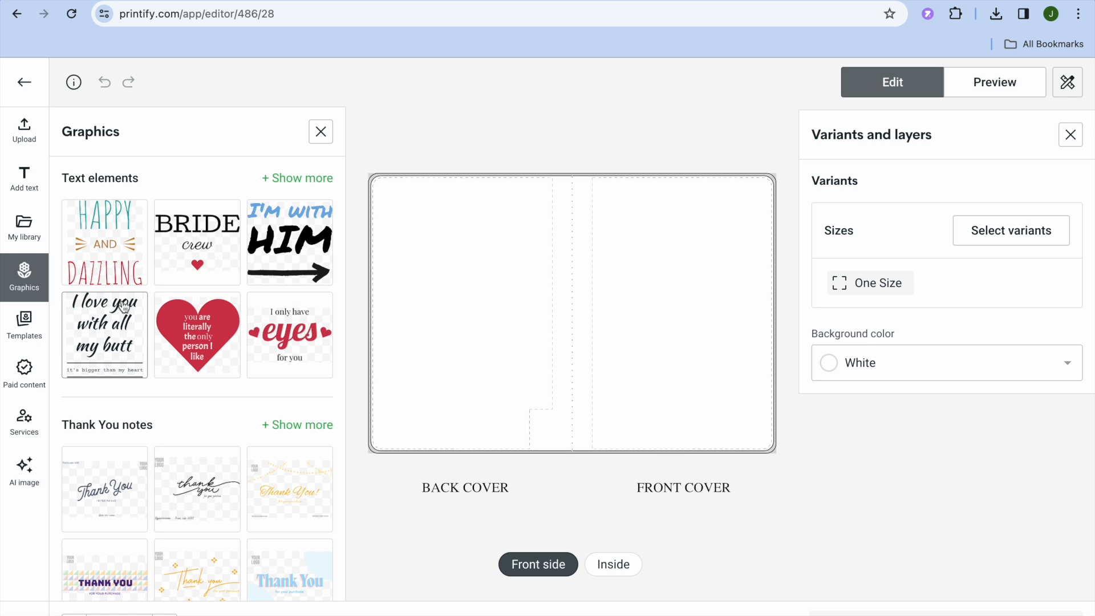
{"action": "left_click", "coordinate": [29, 189]}
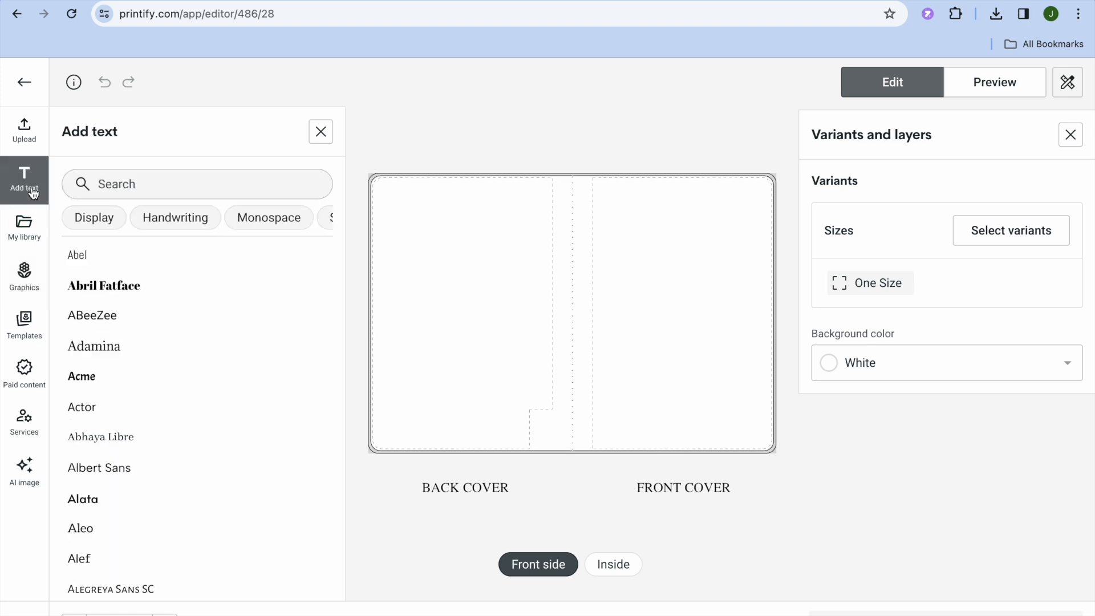
{"action": "left_click", "coordinate": [39, 282]}
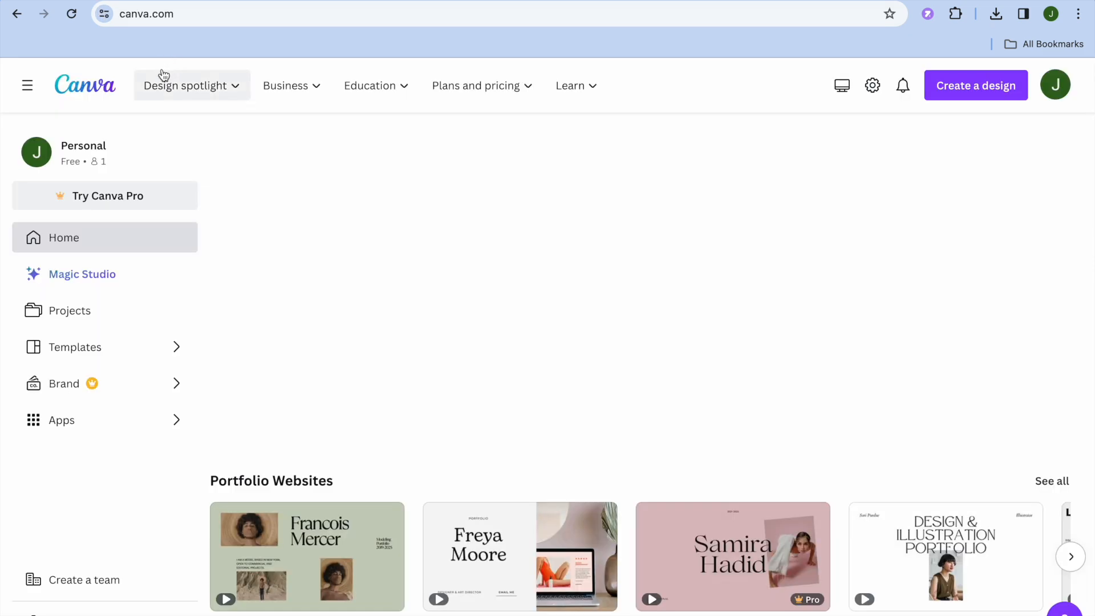
- Switch to Canva, reload its home page and search the templates for "journal cover"
{"action": "left_click", "coordinate": [73, 14]}
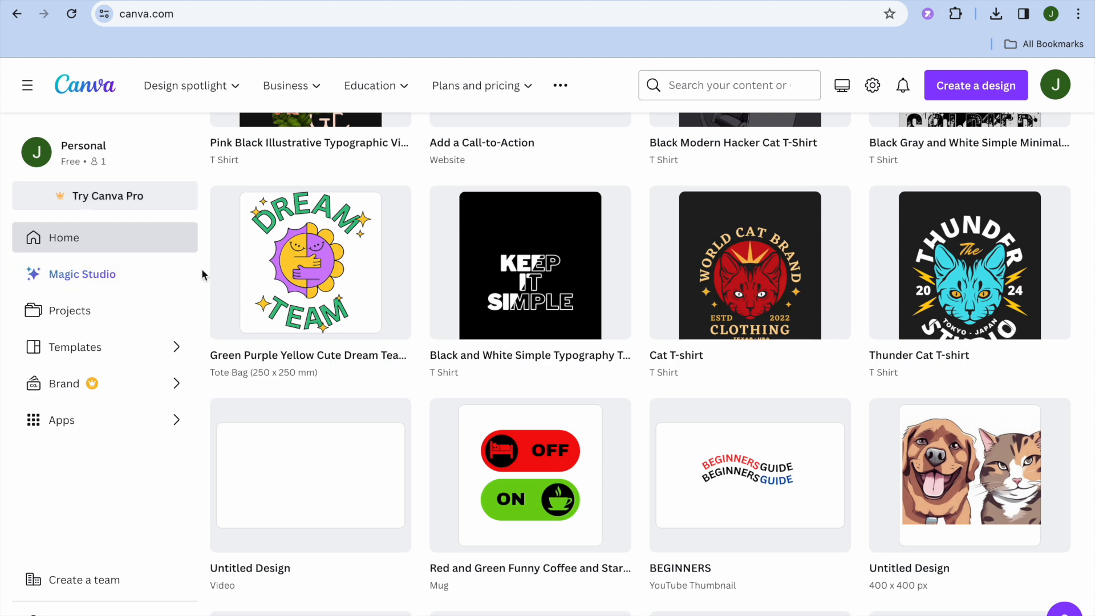
{"action": "scroll", "coordinate": [201, 275], "scroll_direction": "up", "scroll_amount": 8}
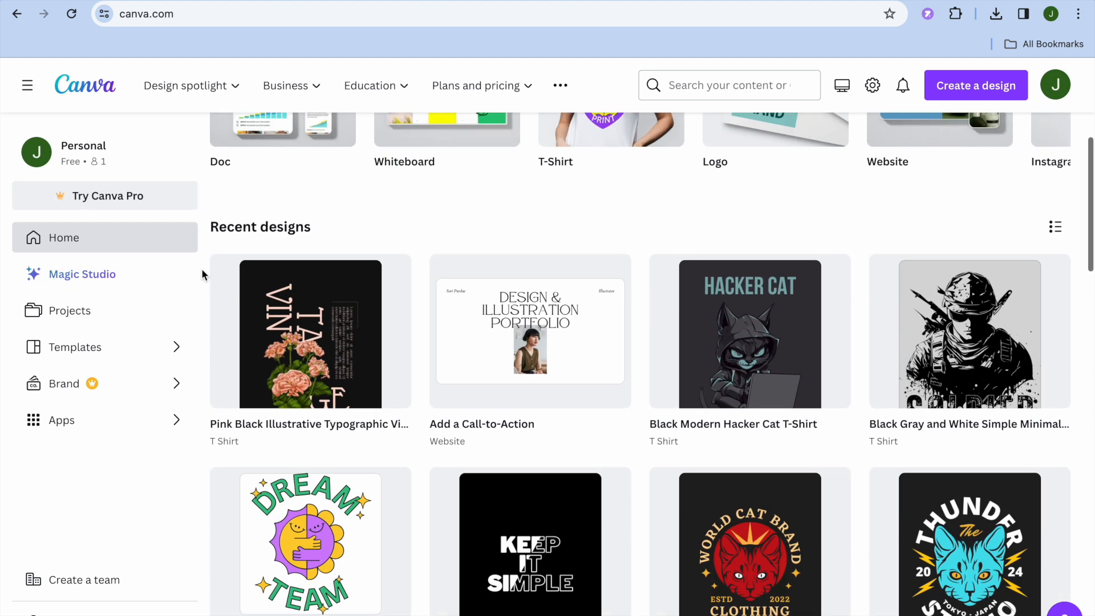
{"action": "scroll", "coordinate": [202, 274], "scroll_direction": "up", "scroll_amount": 3}
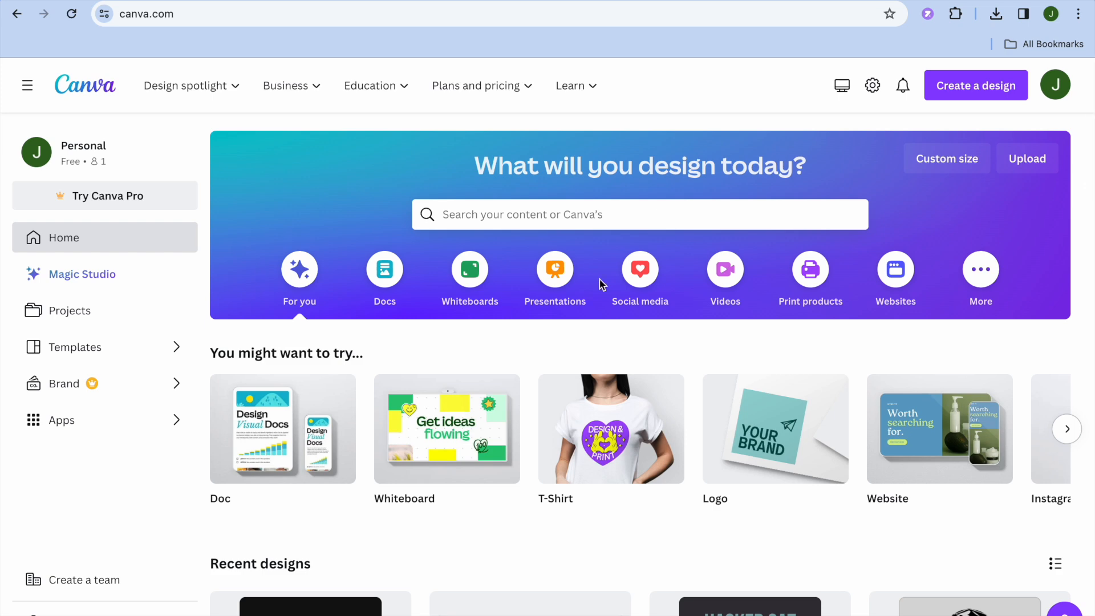
{"action": "left_click", "coordinate": [553, 216]}
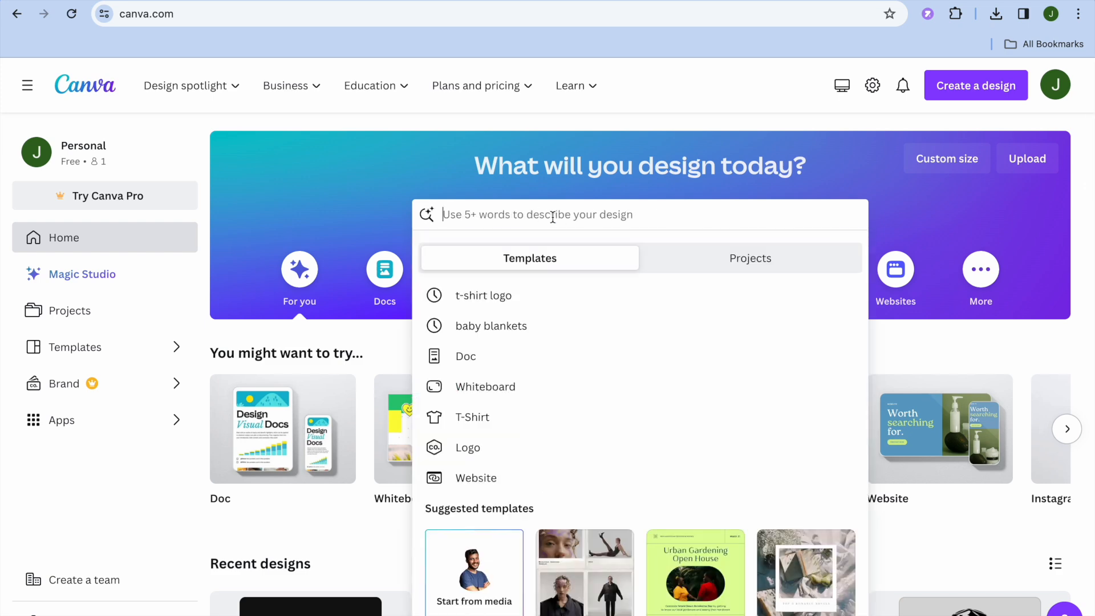
{"action": "type", "text": "jo"}
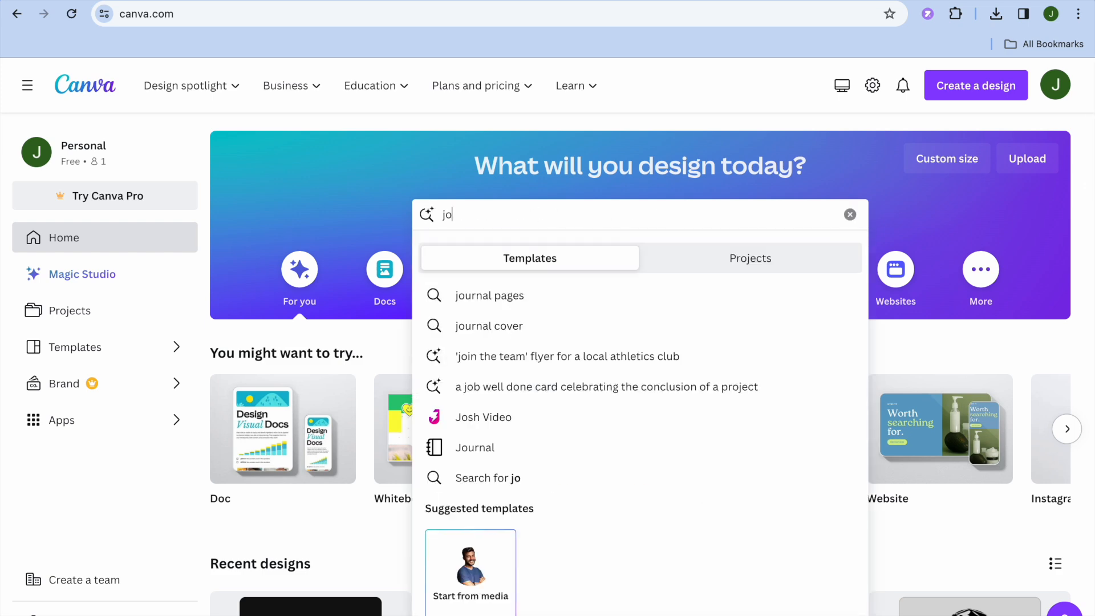
{"action": "left_click", "coordinate": [576, 327]}
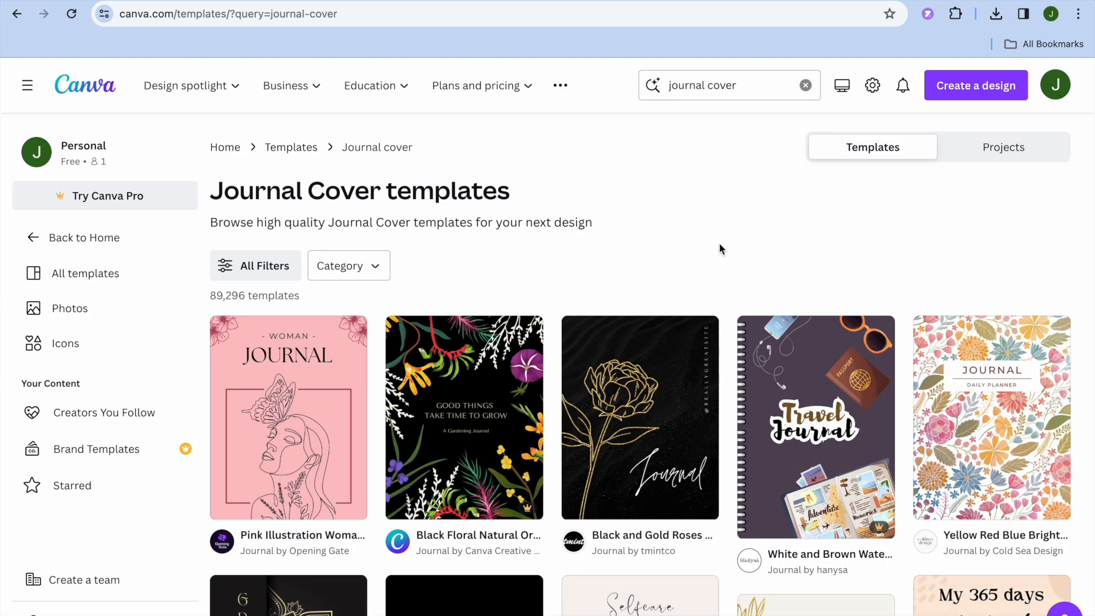
- Browse the journal cover templates and open the Colorful Watercolor Aesthetic Flowers Daily Journal Cover template for customizing
{"action": "scroll", "coordinate": [720, 249], "scroll_direction": "down", "scroll_amount": 1}
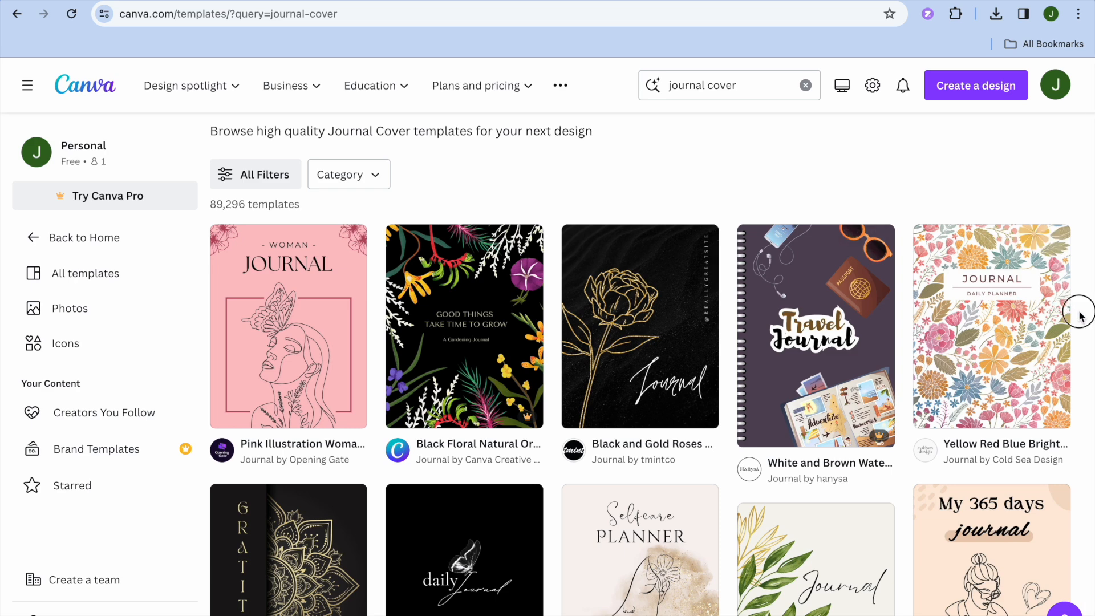
{"action": "scroll", "coordinate": [1078, 317], "scroll_direction": "down", "scroll_amount": 2}
{"action": "scroll", "coordinate": [1080, 318], "scroll_direction": "down", "scroll_amount": 2}
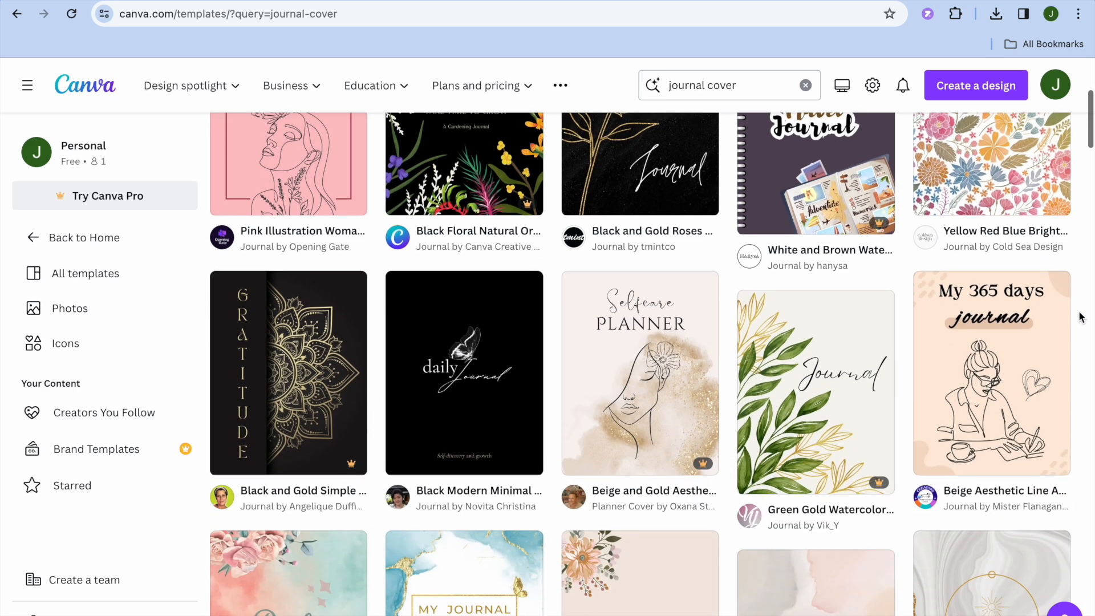
{"action": "scroll", "coordinate": [1080, 317], "scroll_direction": "down", "scroll_amount": 5}
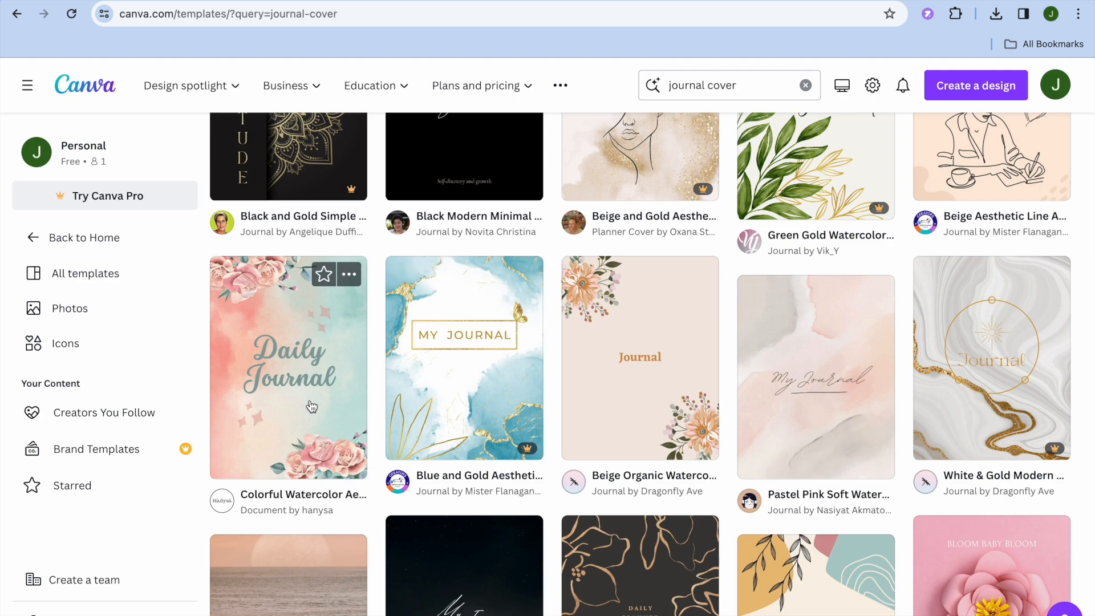
{"action": "left_click", "coordinate": [313, 406]}
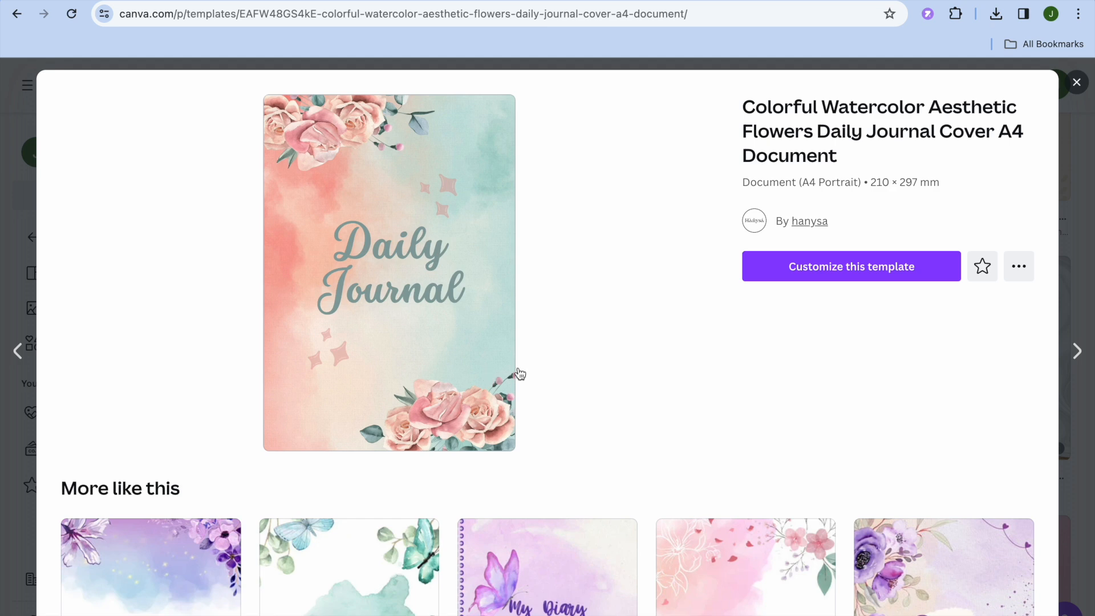
{"action": "left_click", "coordinate": [877, 268]}
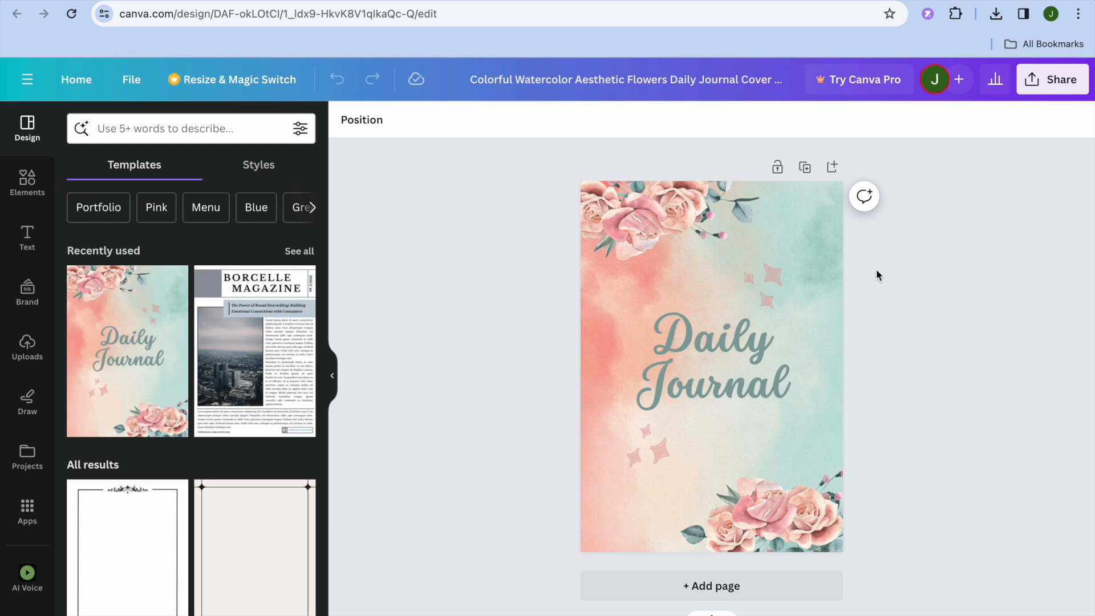
- Inspect the cover's editable parts by selecting the Daily Journal title, the upper roses and the lower roses
{"action": "left_click", "coordinate": [680, 321]}
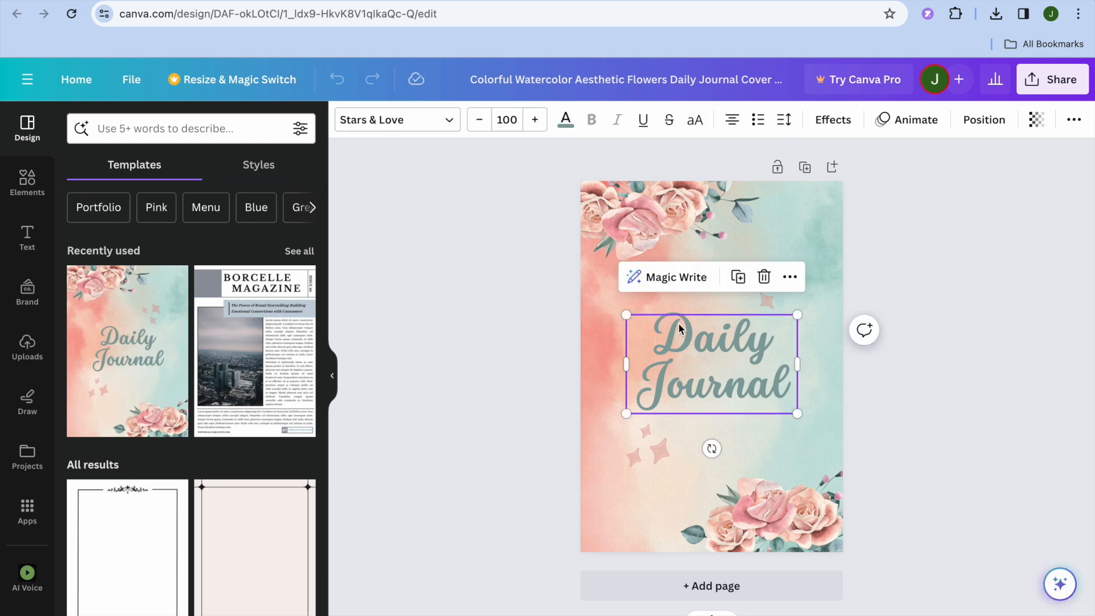
{"action": "left_click", "coordinate": [629, 253]}
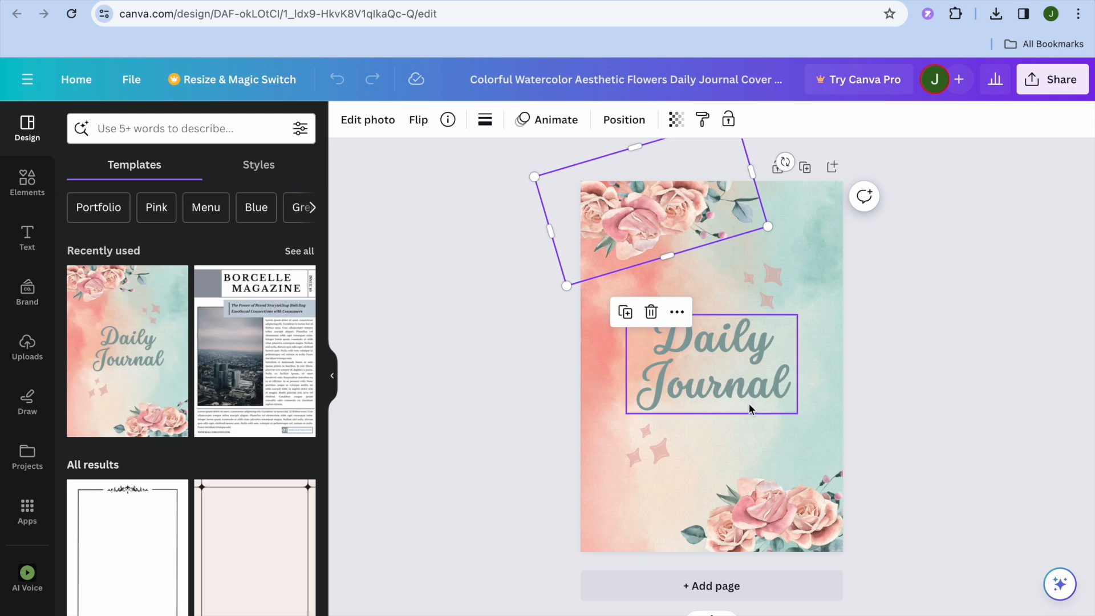
{"action": "left_click", "coordinate": [772, 498]}
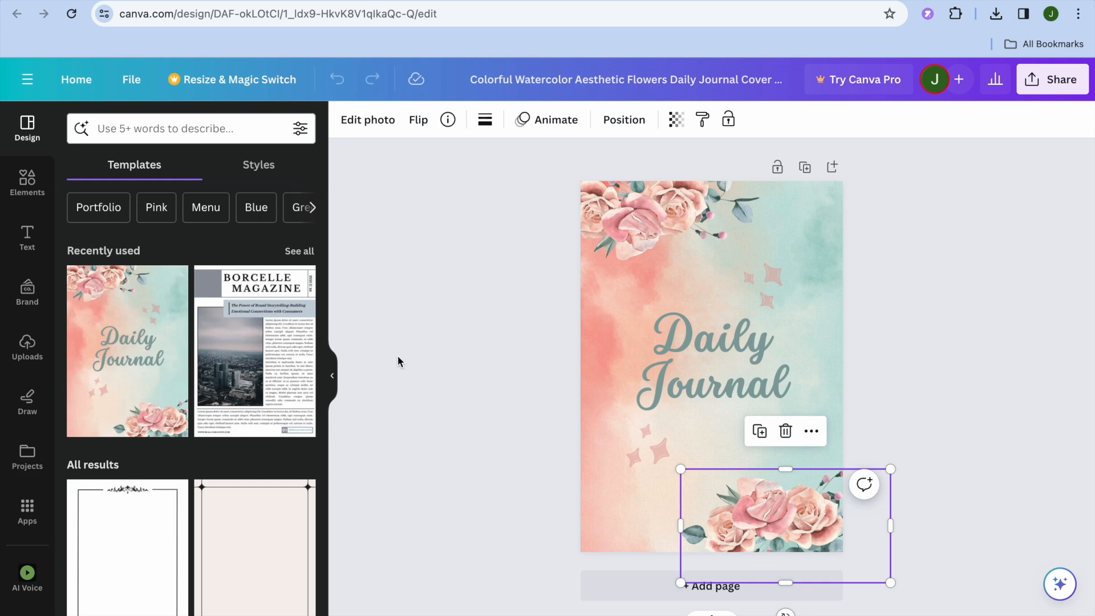
- Search the design elements for "bird"
{"action": "left_click", "coordinate": [34, 196]}
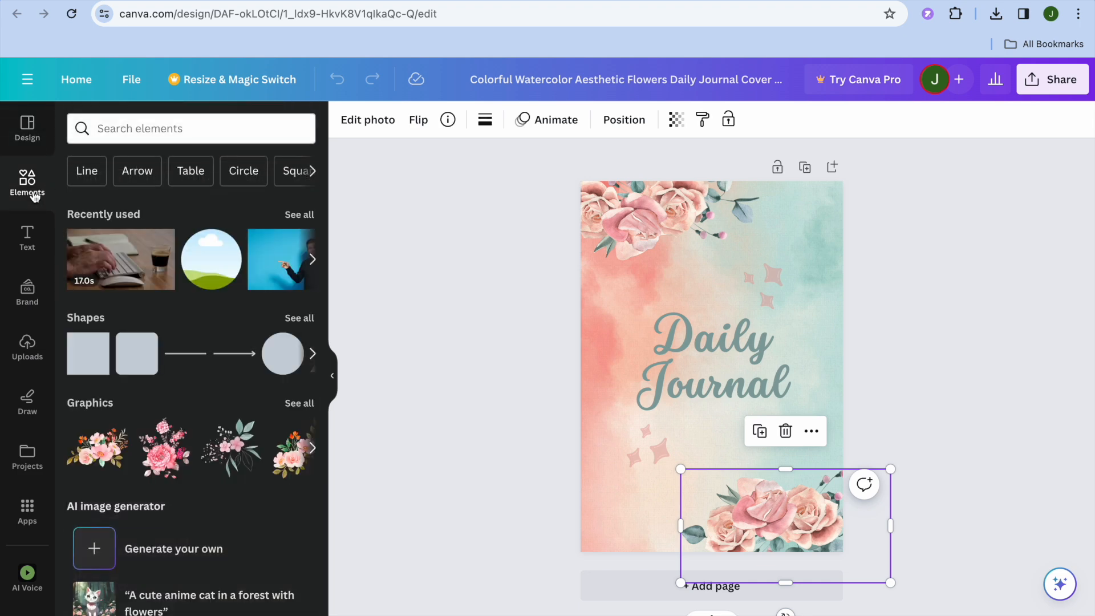
{"action": "left_click", "coordinate": [140, 129]}
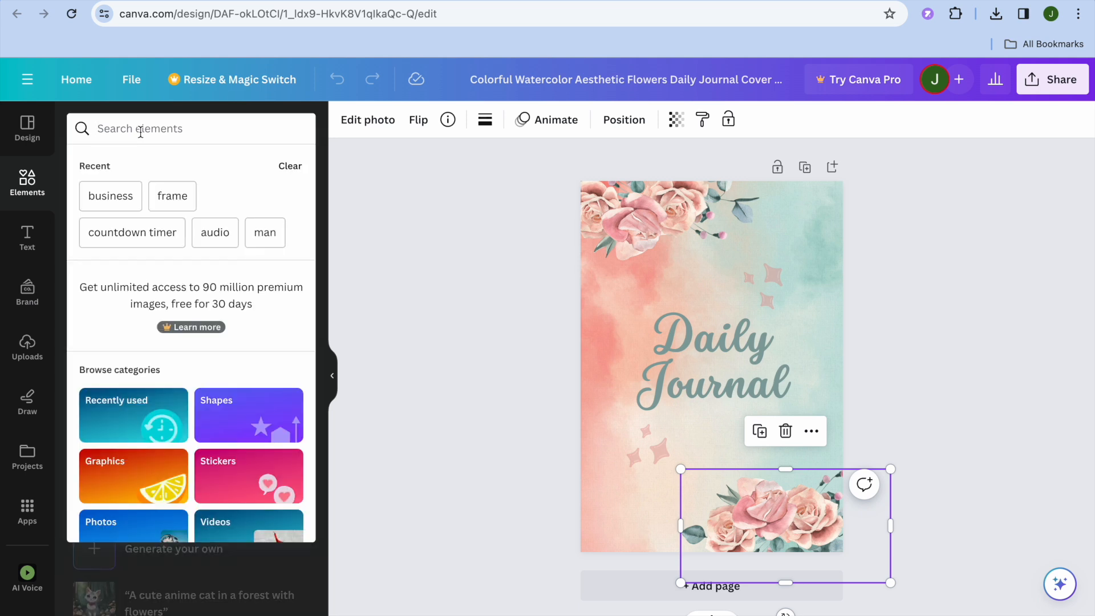
{"action": "type", "text": "bird"}
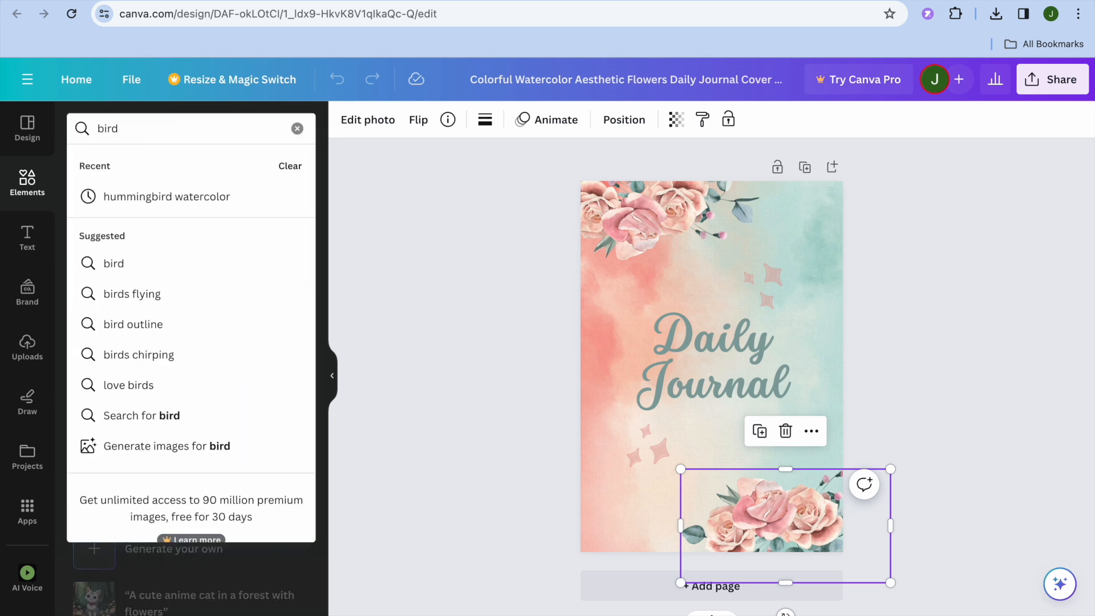
{"action": "key", "text": "Return"}
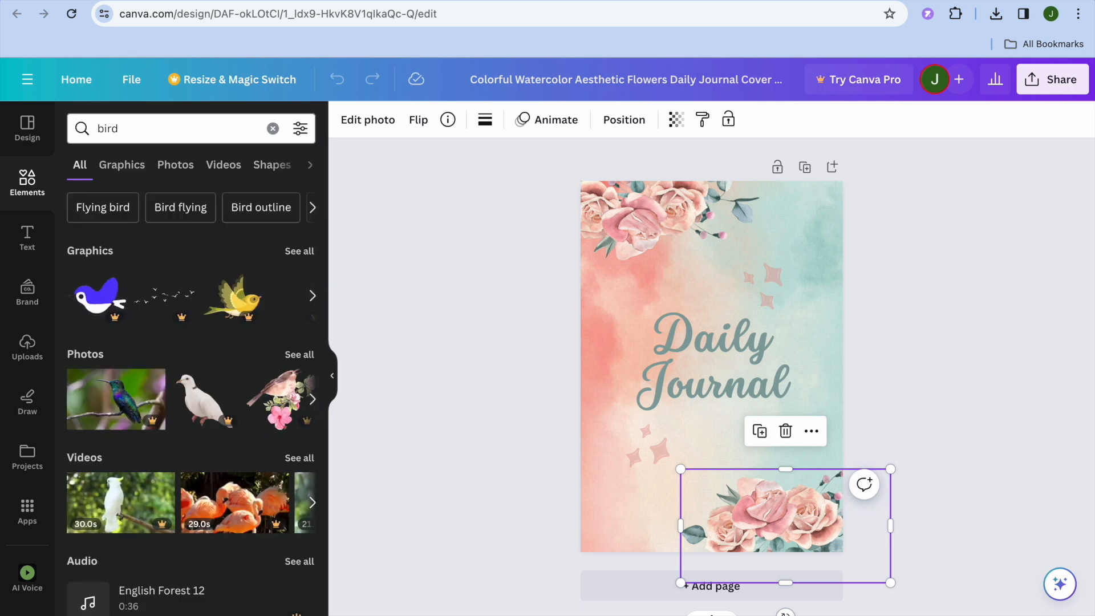
- Add the blue and orange bird graphic to the cover, shrink it and place it in the cover's upper-right corner
{"action": "left_click", "coordinate": [137, 170]}
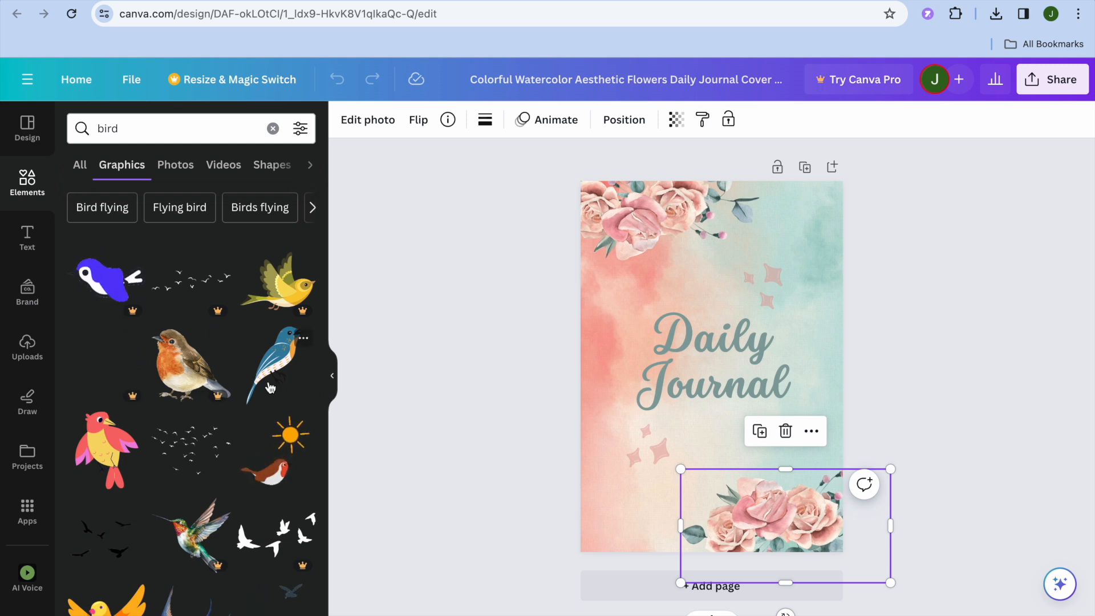
{"action": "left_click_drag", "start_coordinate": [278, 365], "coordinate": [741, 239]}
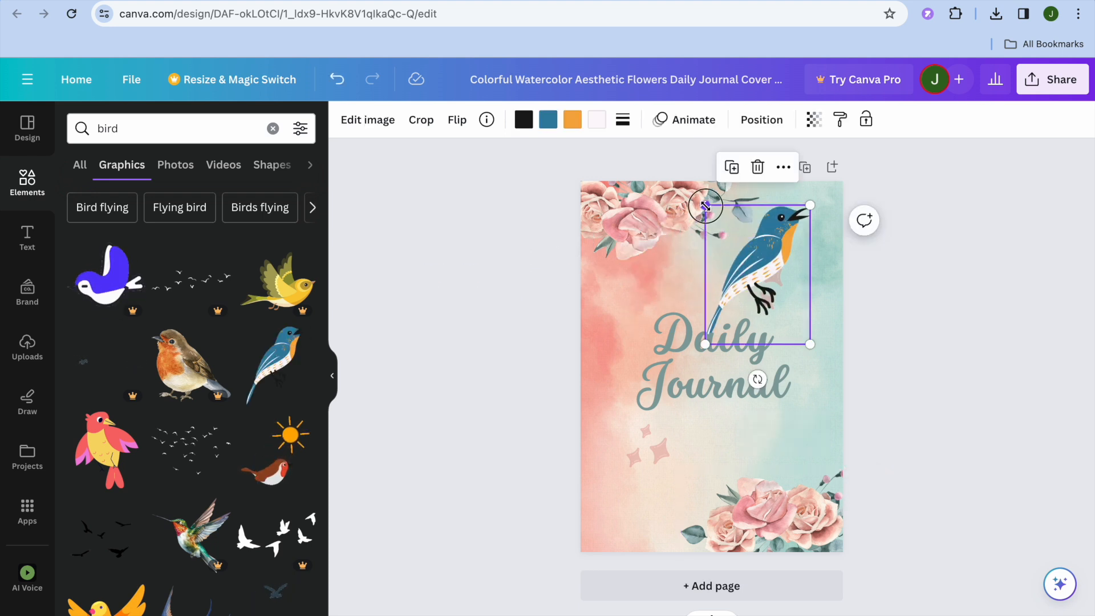
{"action": "left_click_drag", "start_coordinate": [706, 206], "coordinate": [724, 230]}
{"action": "left_click_drag", "start_coordinate": [810, 344], "coordinate": [815, 214]}
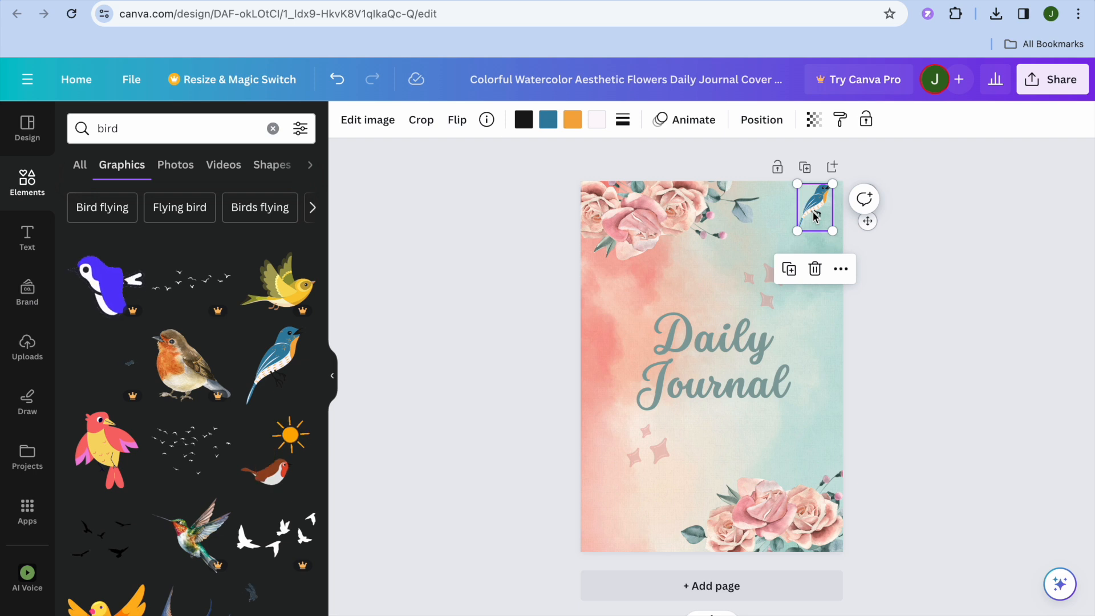
{"action": "left_click", "coordinate": [989, 243]}
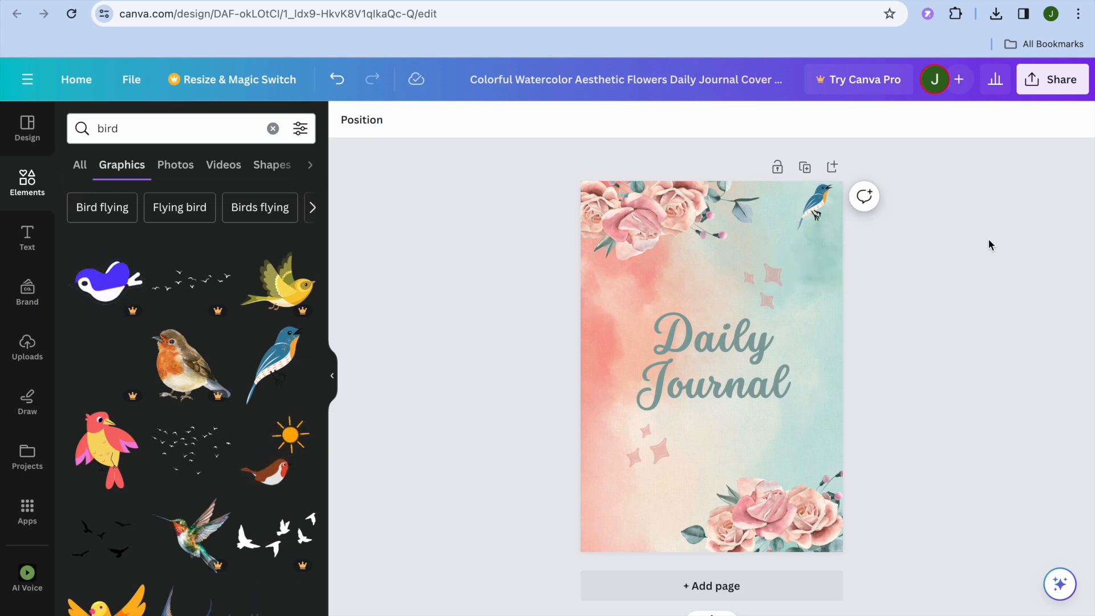
- Download the finished front cover design as a PNG
{"action": "left_click", "coordinate": [1051, 80]}
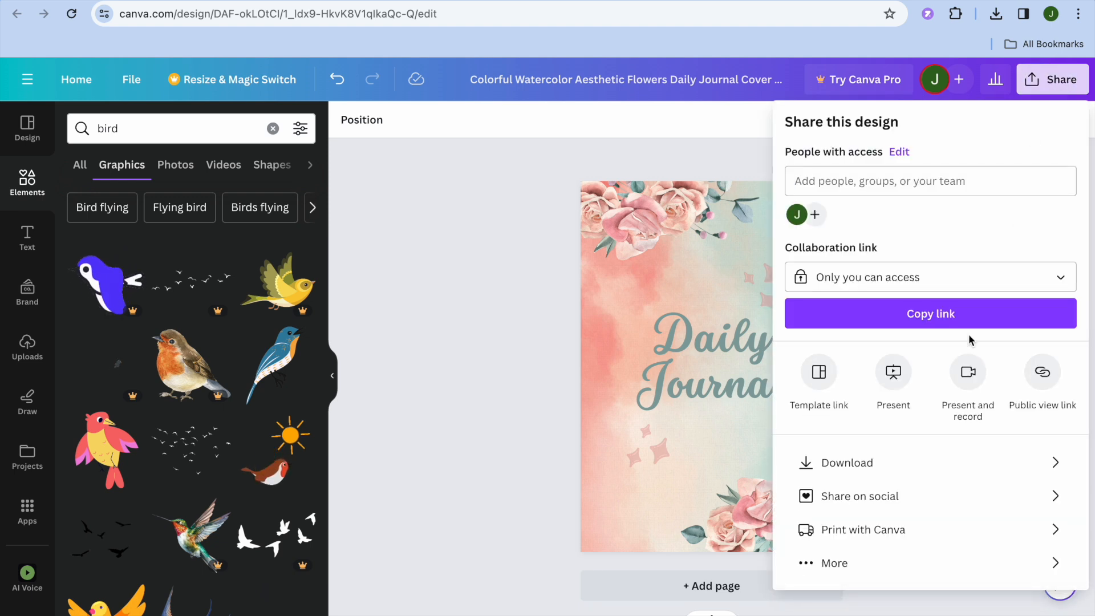
{"action": "left_click", "coordinate": [925, 460]}
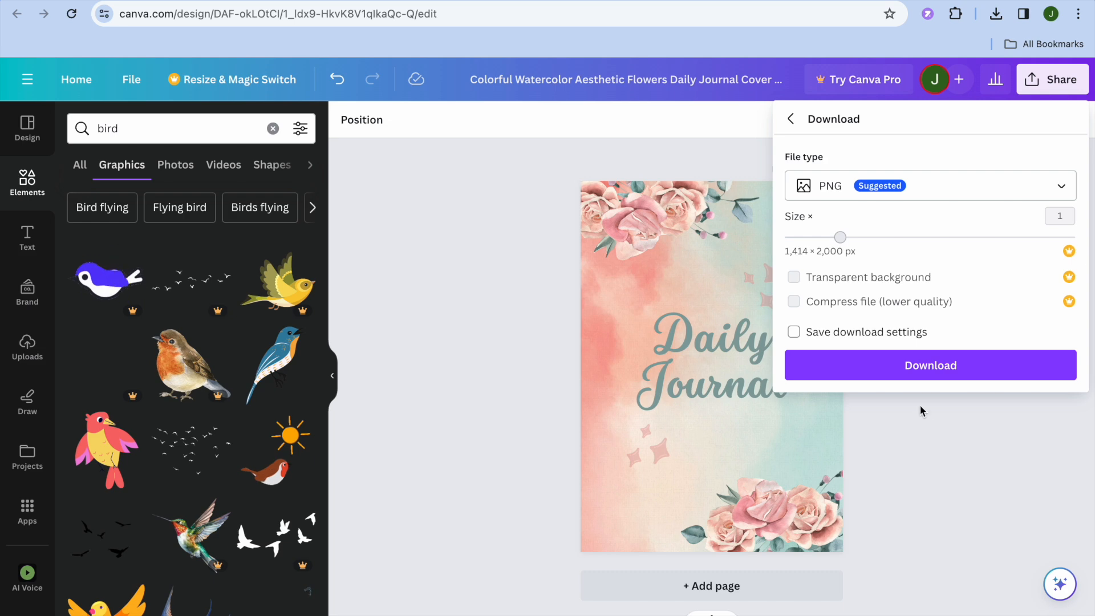
{"action": "left_click", "coordinate": [913, 370]}
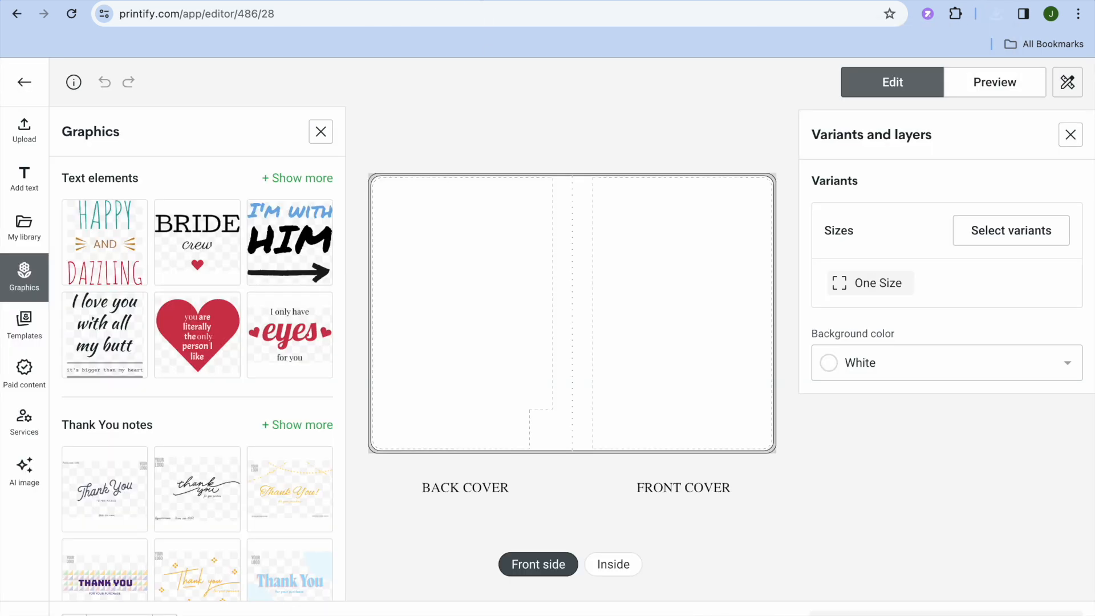
- In Printify's journal editor, upload Colorful Watercolor Aesthetic Flowers Daily Journal Cover A4 Document.png from the device's Downloads folder
{"action": "left_click", "coordinate": [40, 132]}
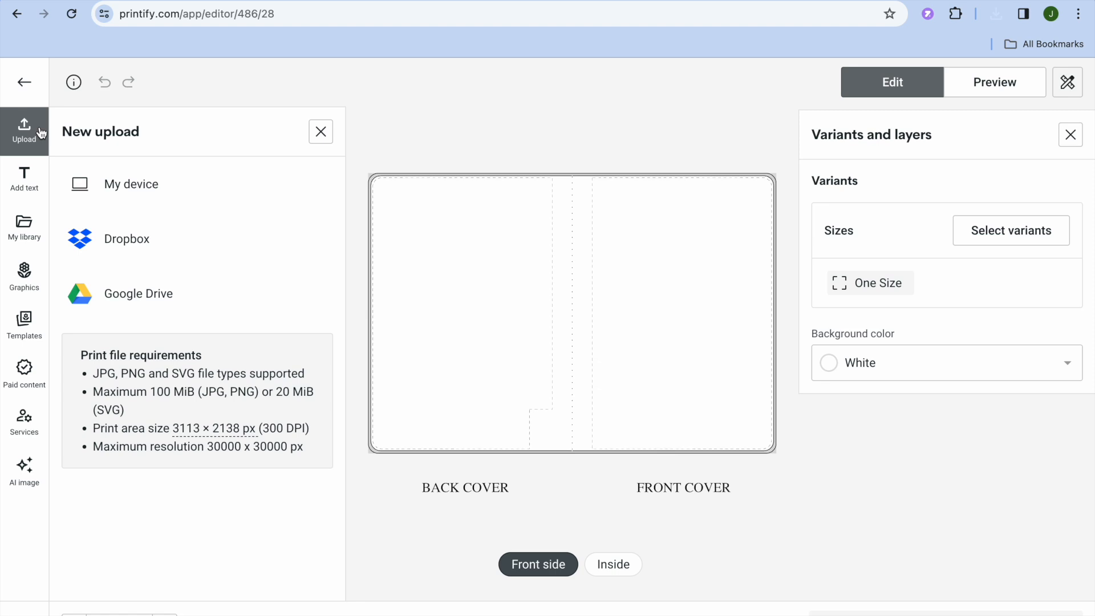
{"action": "left_click", "coordinate": [144, 189]}
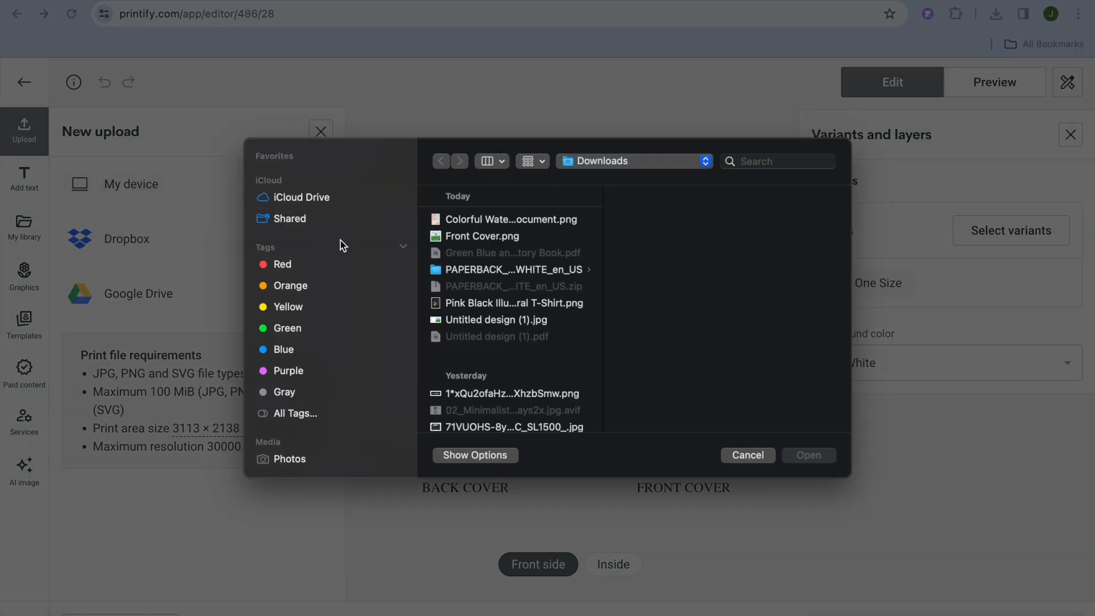
{"action": "left_click", "coordinate": [508, 222]}
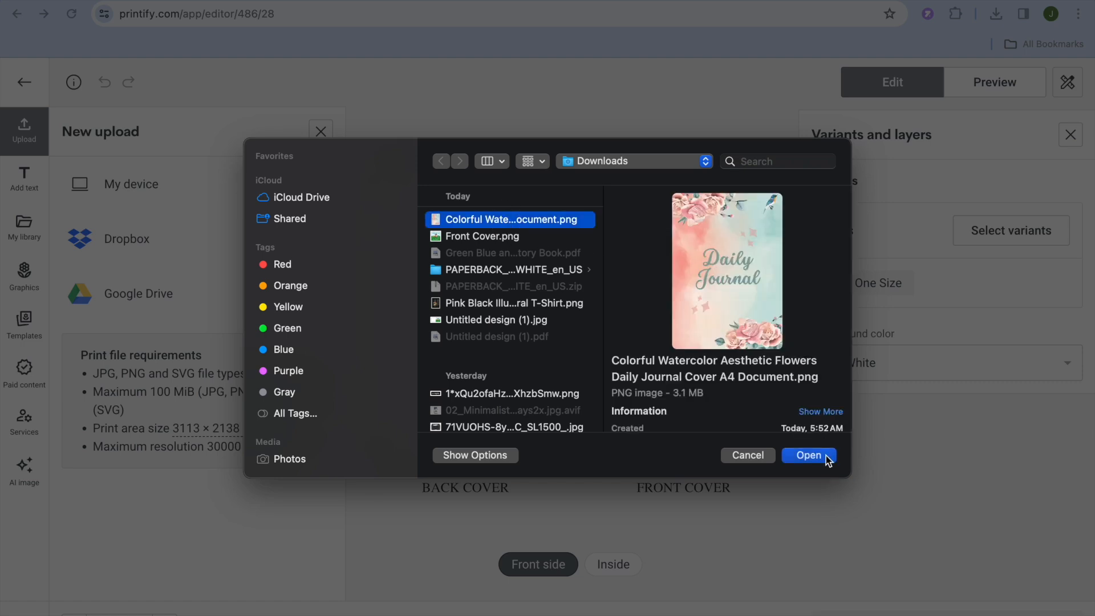
{"action": "left_click", "coordinate": [809, 456]}
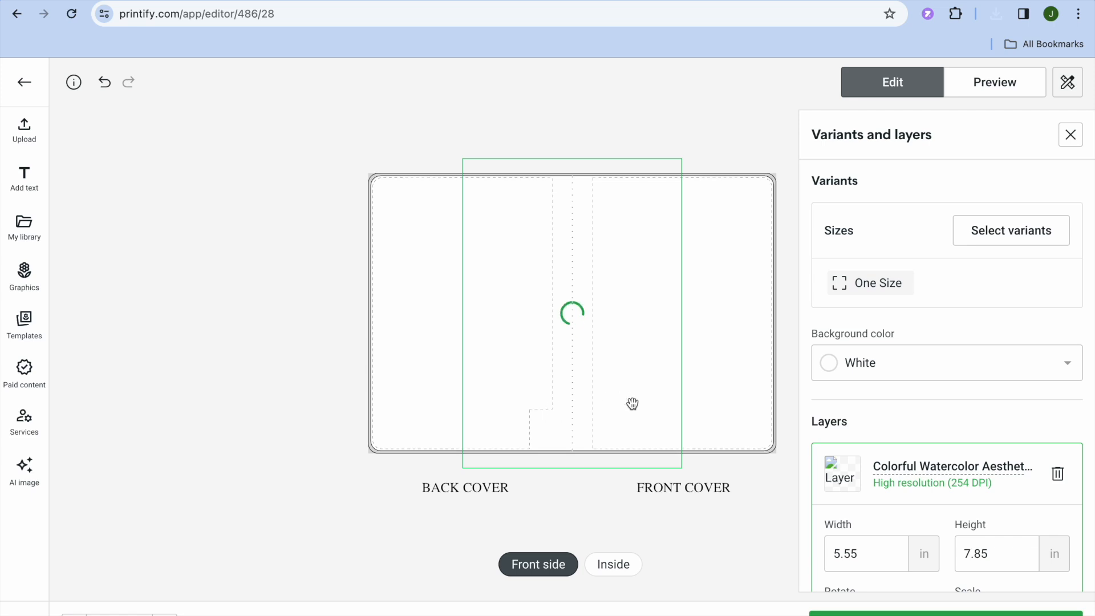
- Move the Daily Journal image onto the front cover and scale it to about 4.84 × 6.85 in to fit that area
{"action": "left_click_drag", "start_coordinate": [600, 348], "coordinate": [694, 348]}
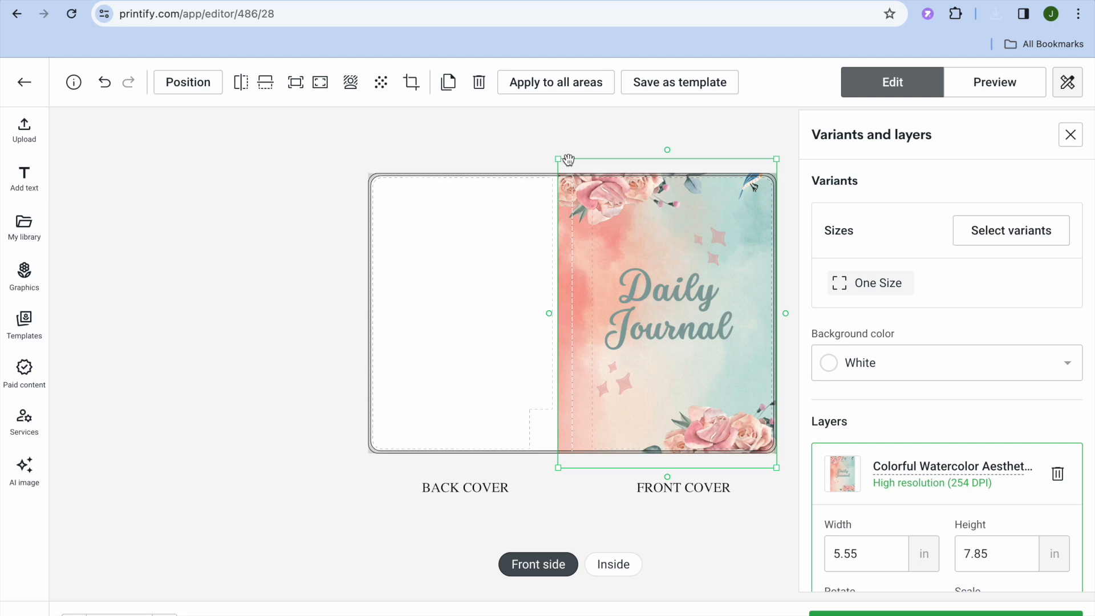
{"action": "left_click_drag", "start_coordinate": [558, 160], "coordinate": [600, 193]}
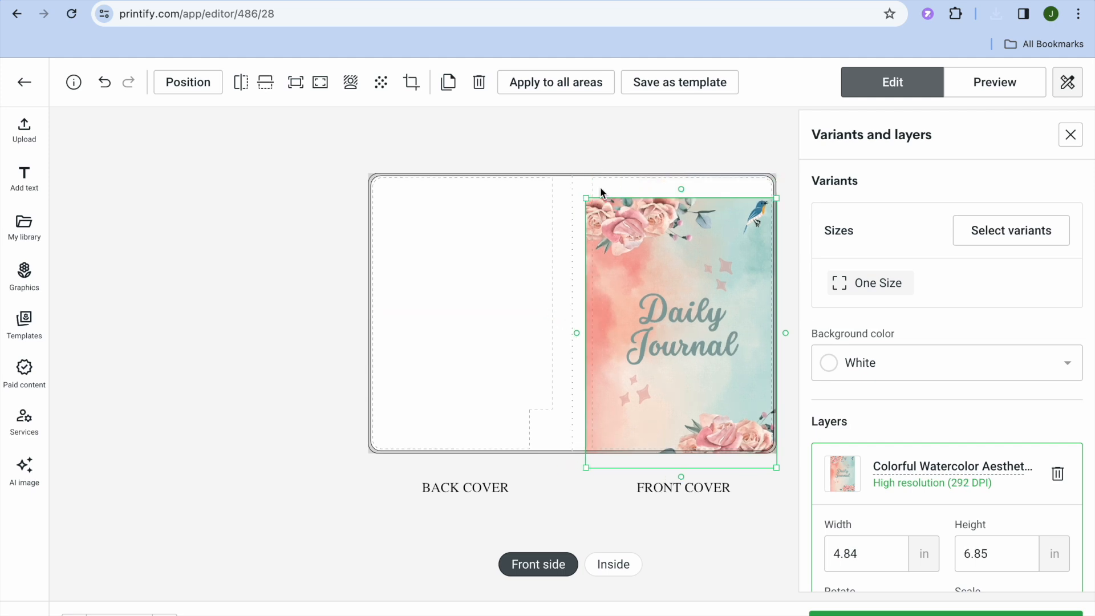
{"action": "left_click_drag", "start_coordinate": [650, 249], "coordinate": [656, 231]}
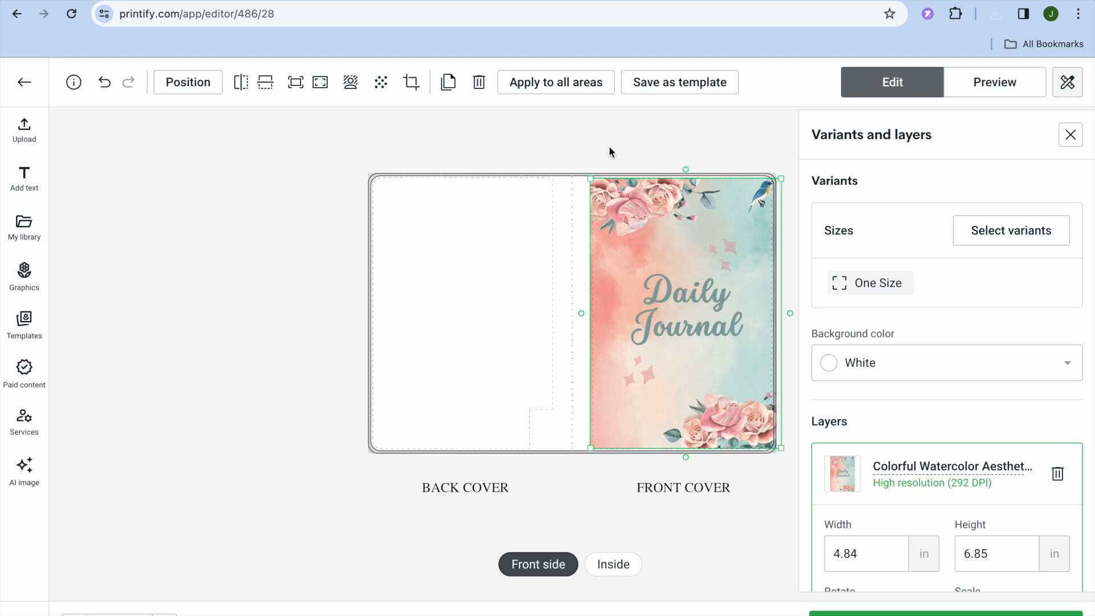
{"action": "left_click", "coordinate": [427, 252]}
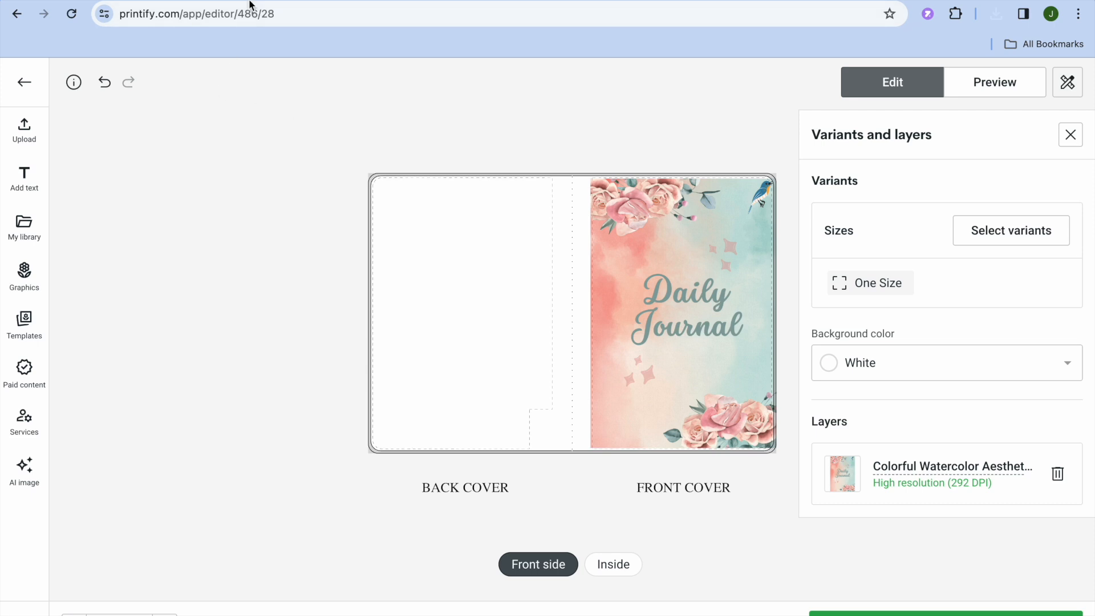
- Switch back to the Canva design, clear the bird search, show the design templates and add a blank second page
{"action": "key", "text": "ctrl+Tab"}
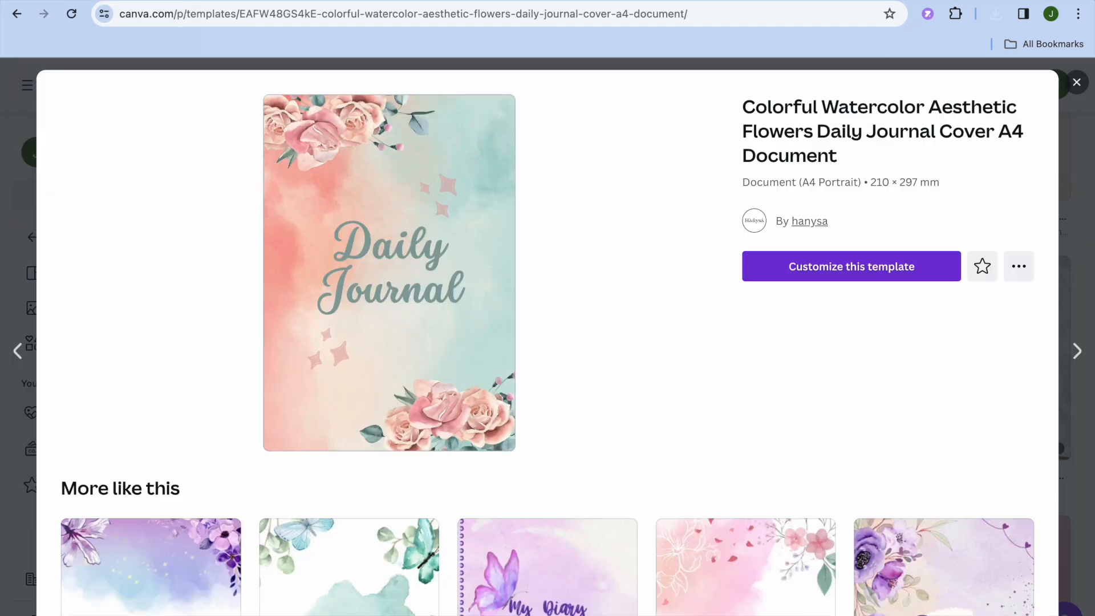
{"action": "key", "text": "ctrl+Tab"}
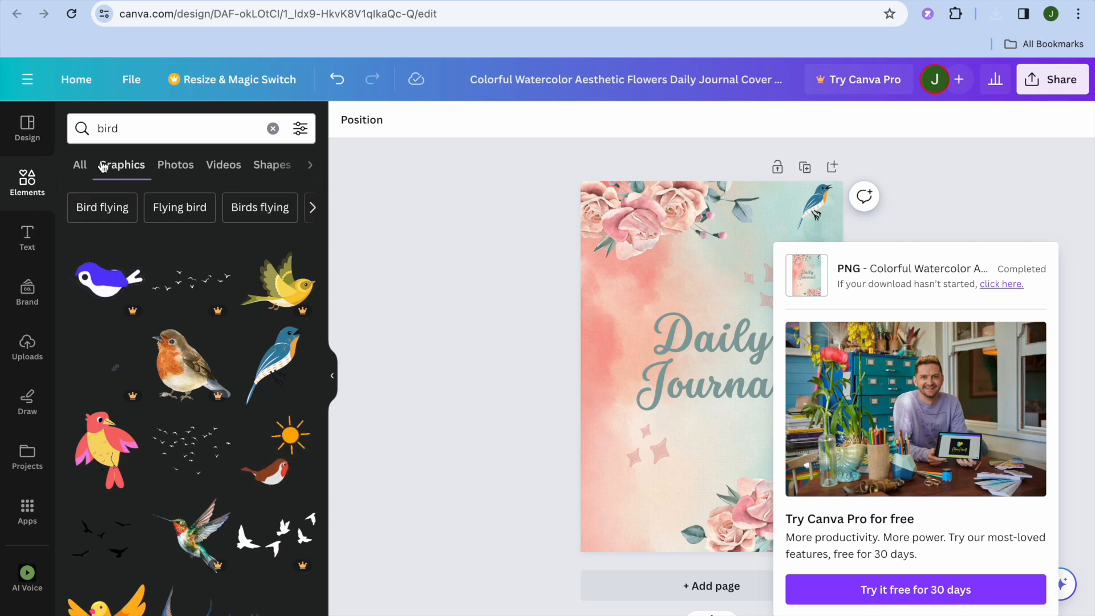
{"action": "left_click", "coordinate": [273, 128]}
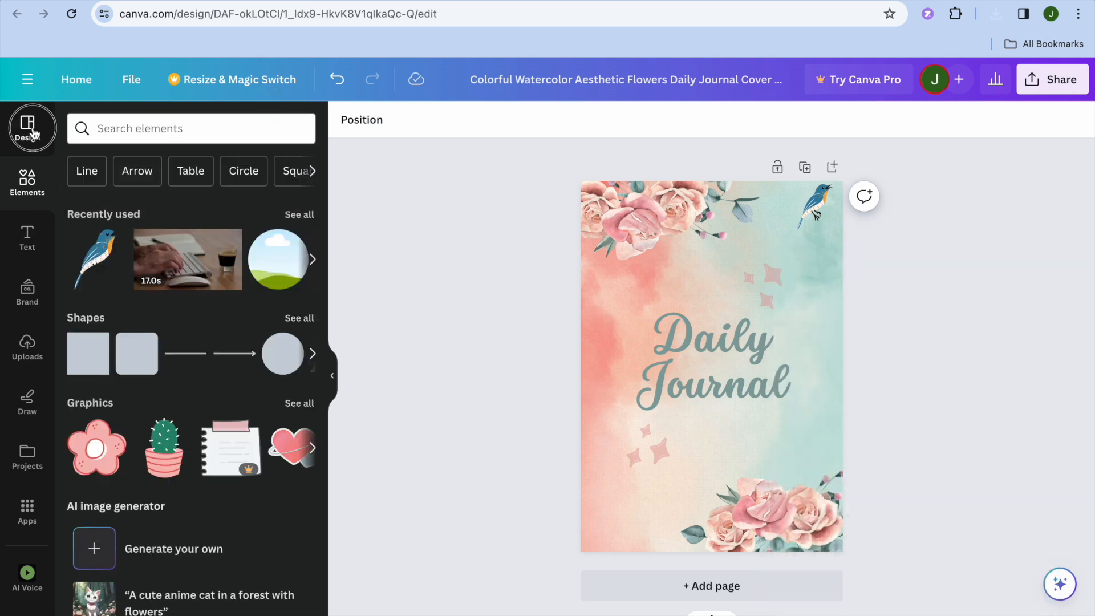
{"action": "left_click", "coordinate": [30, 129]}
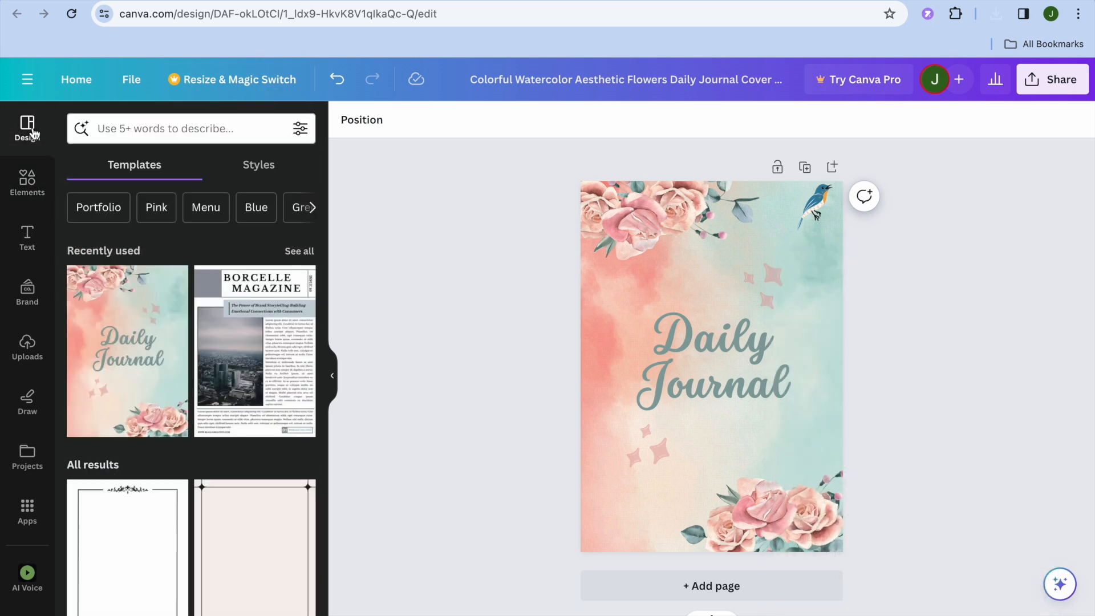
{"action": "left_click", "coordinate": [635, 586]}
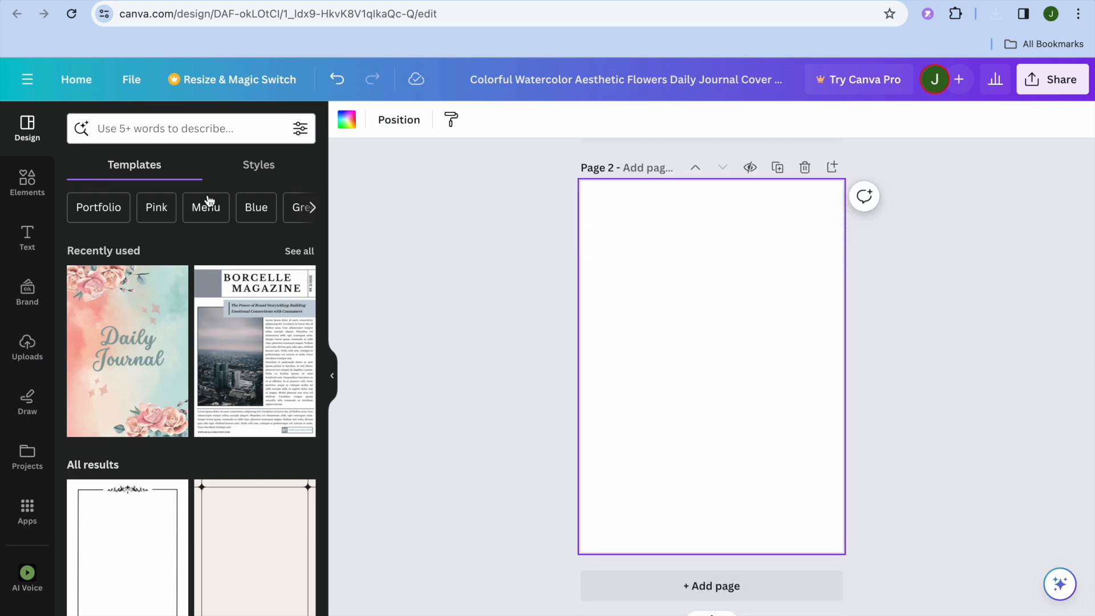
- Search the templates for "journal cover", refine to "Journal back cover", and apply the White Green Minimalist Aesthetic Journal Cover template to page 2
{"action": "left_click", "coordinate": [182, 130]}
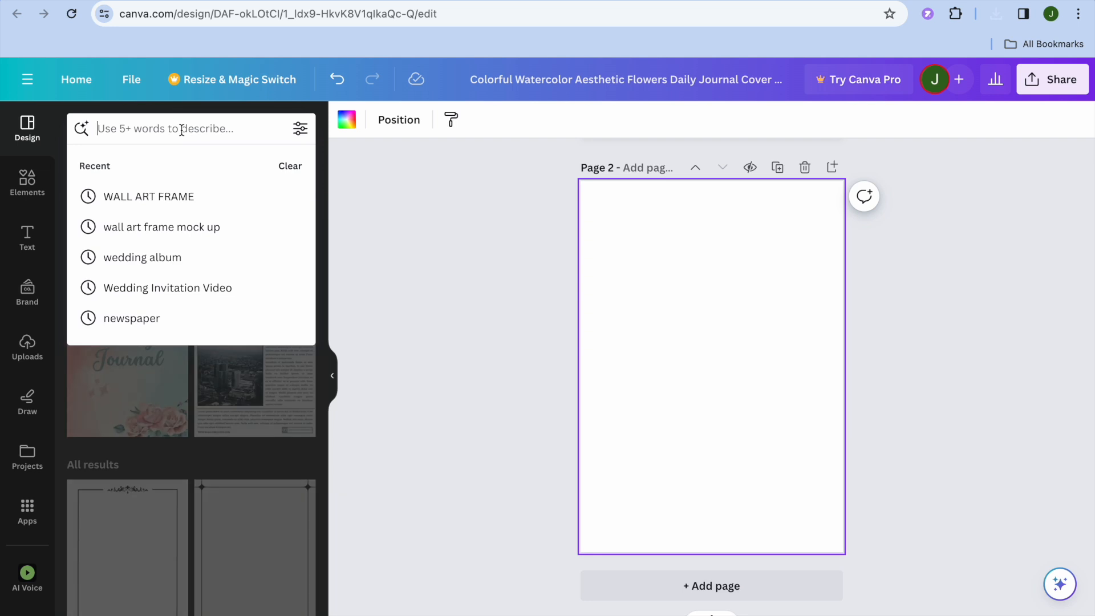
{"action": "type", "text": "jour"}
{"action": "left_click", "coordinate": [123, 222]}
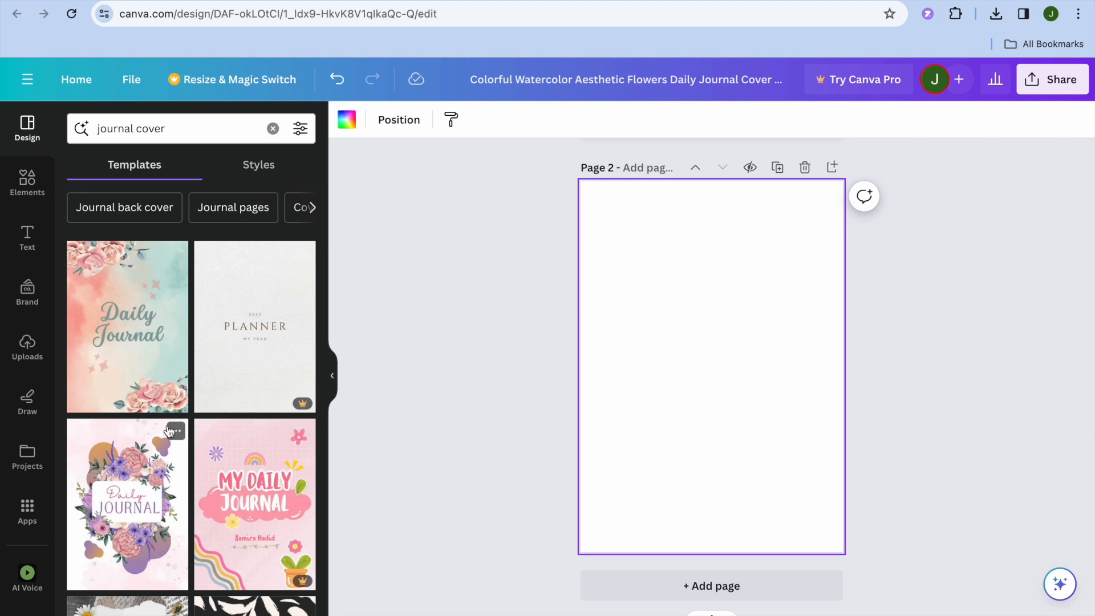
{"action": "left_click", "coordinate": [120, 214]}
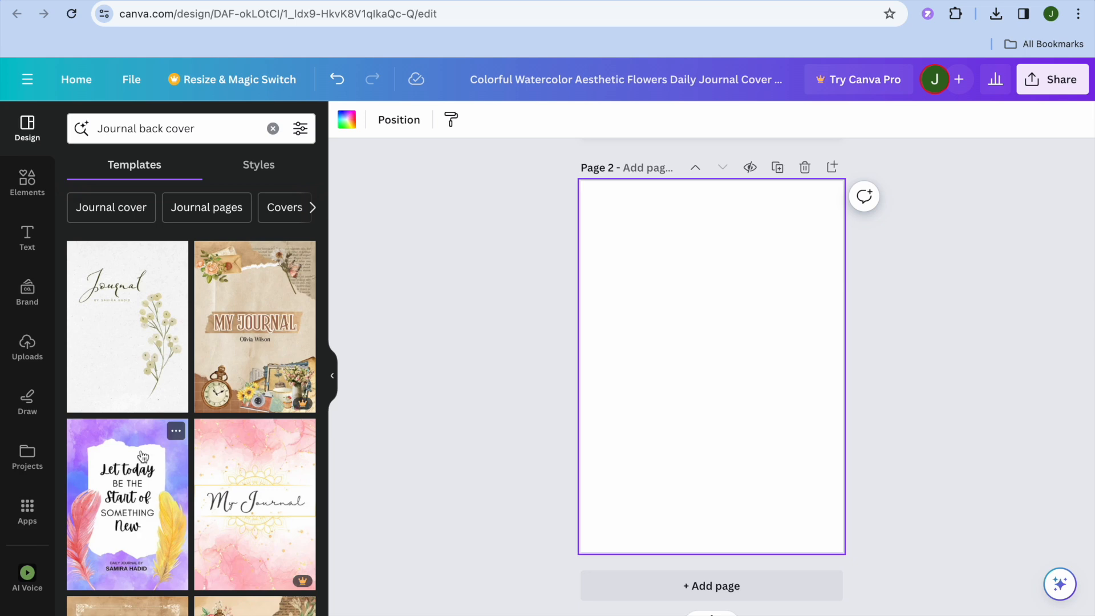
{"action": "left_click", "coordinate": [135, 358]}
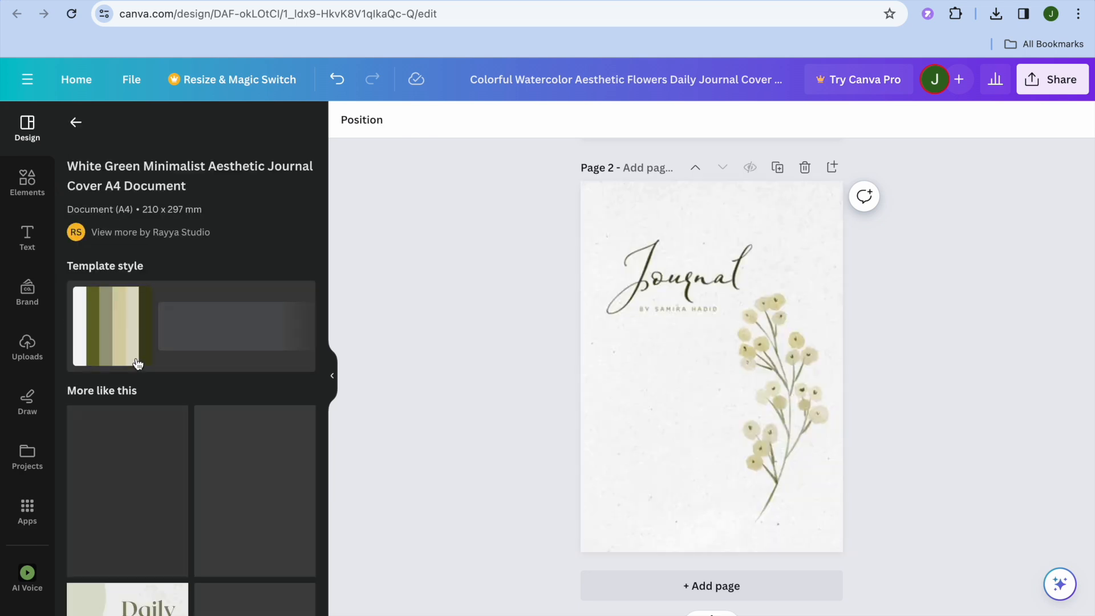
{"action": "left_click", "coordinate": [735, 245]}
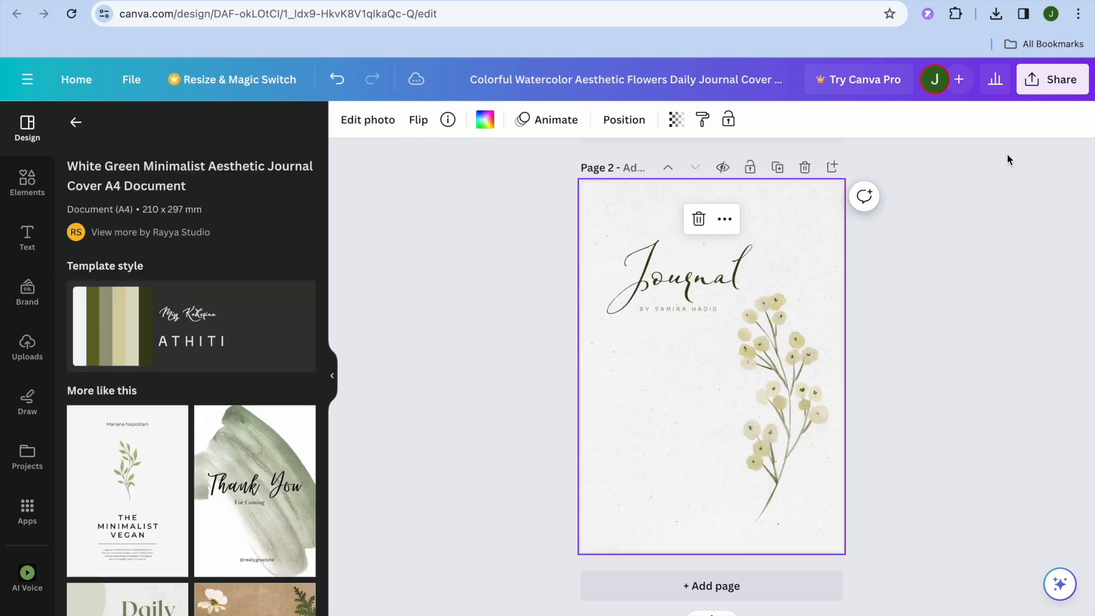
- Download only page 2 of the design as a PNG
{"action": "left_click", "coordinate": [1048, 82]}
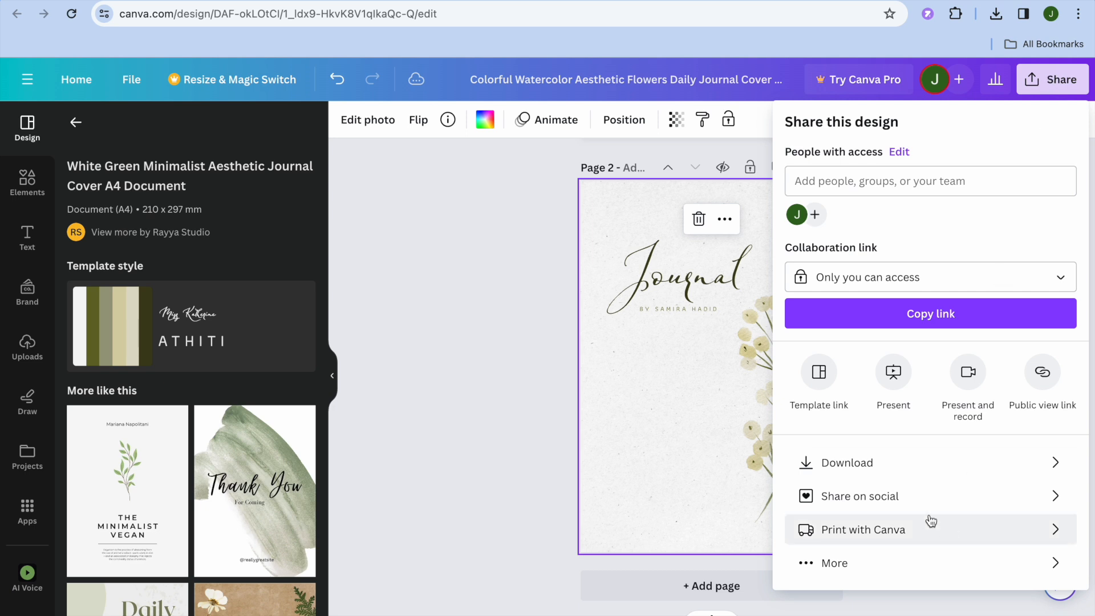
{"action": "left_click", "coordinate": [906, 463]}
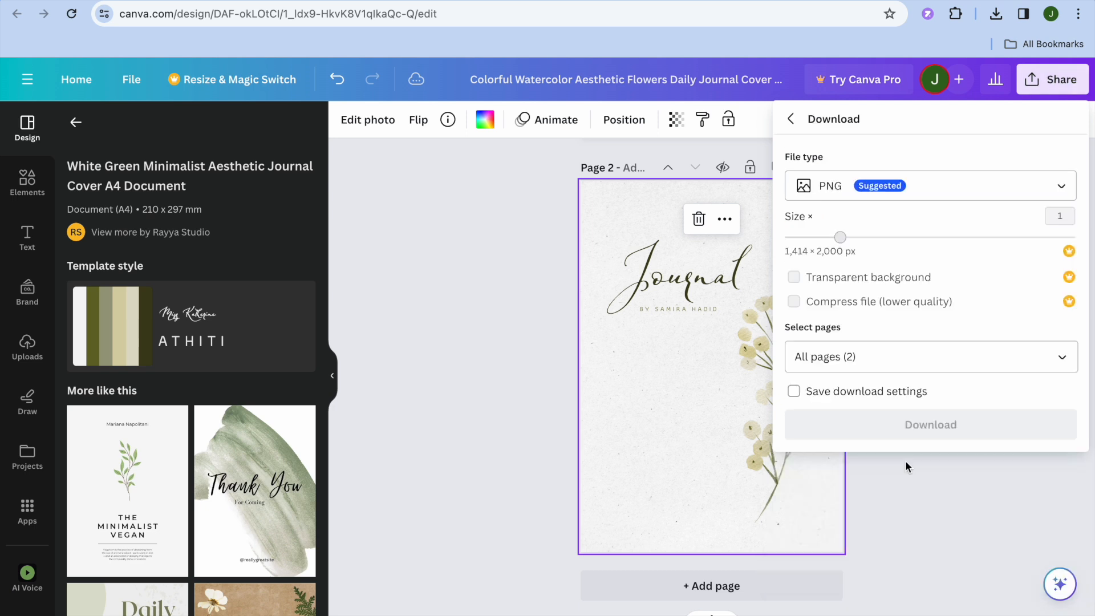
{"action": "left_click", "coordinate": [899, 365]}
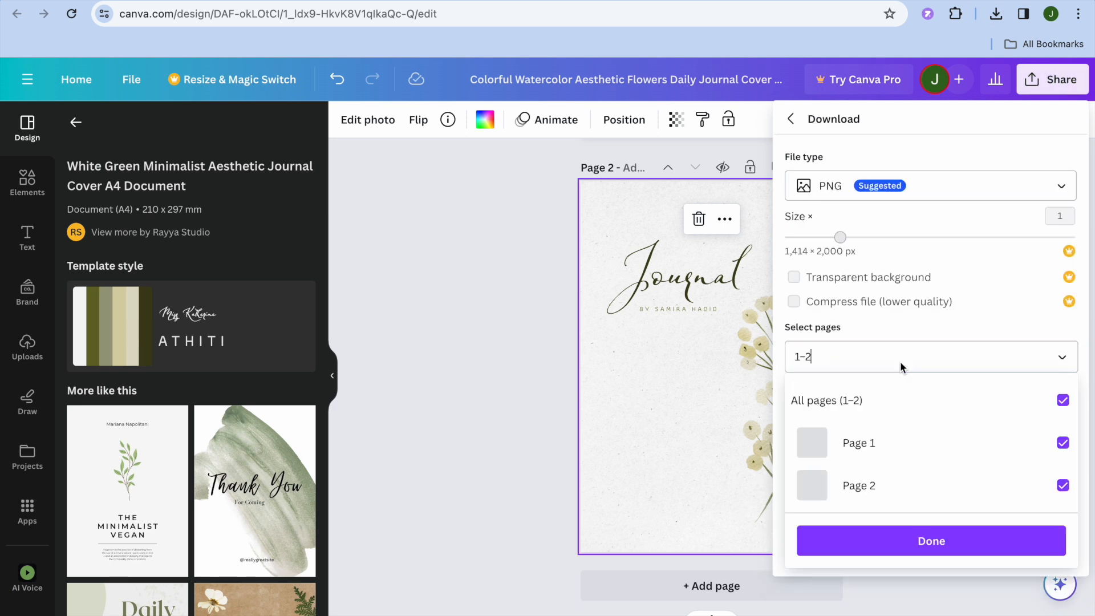
{"action": "left_click", "coordinate": [1064, 443]}
{"action": "left_click", "coordinate": [982, 539]}
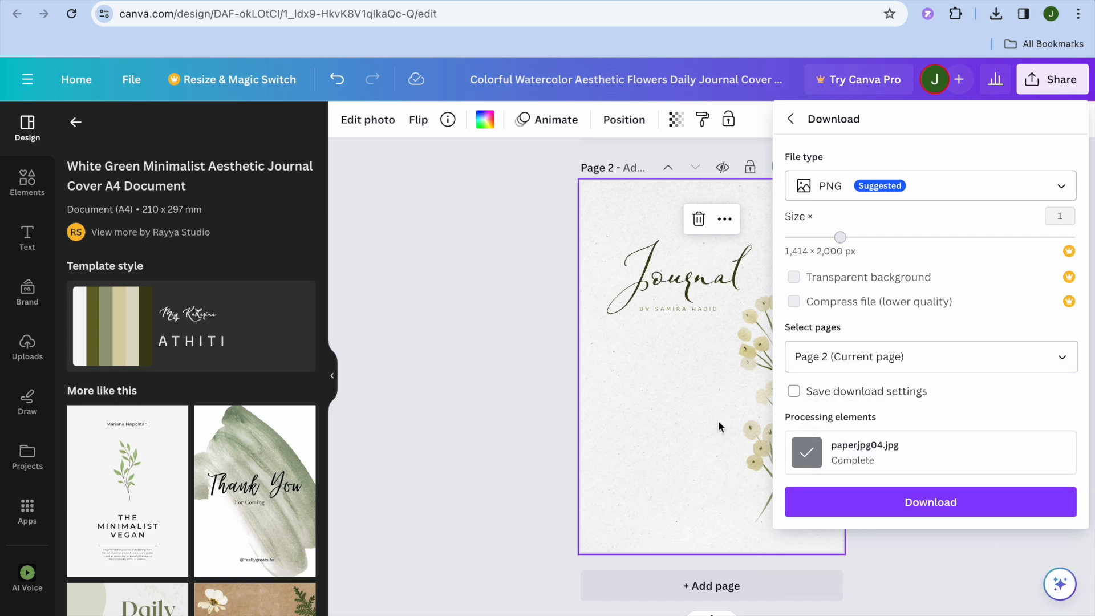
{"action": "left_click", "coordinate": [856, 503]}
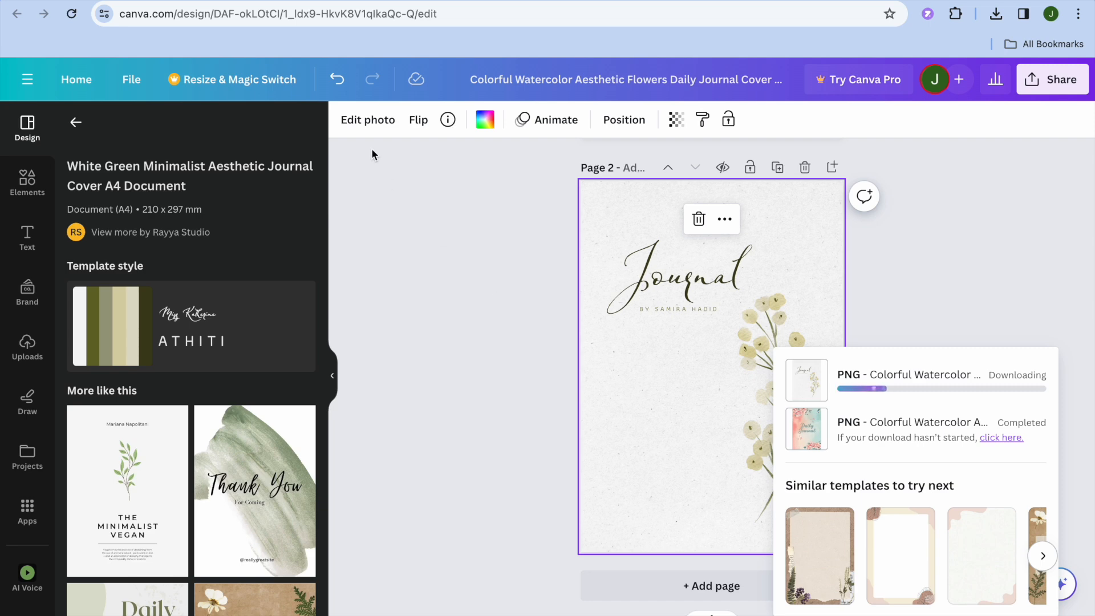
- Switch to Printify and upload Colorful Watercolor Aesthetic Flowers Daily Journal Cover A4 Document (1).png from the device to the journal's front side
{"action": "left_click", "coordinate": [461, 1]}
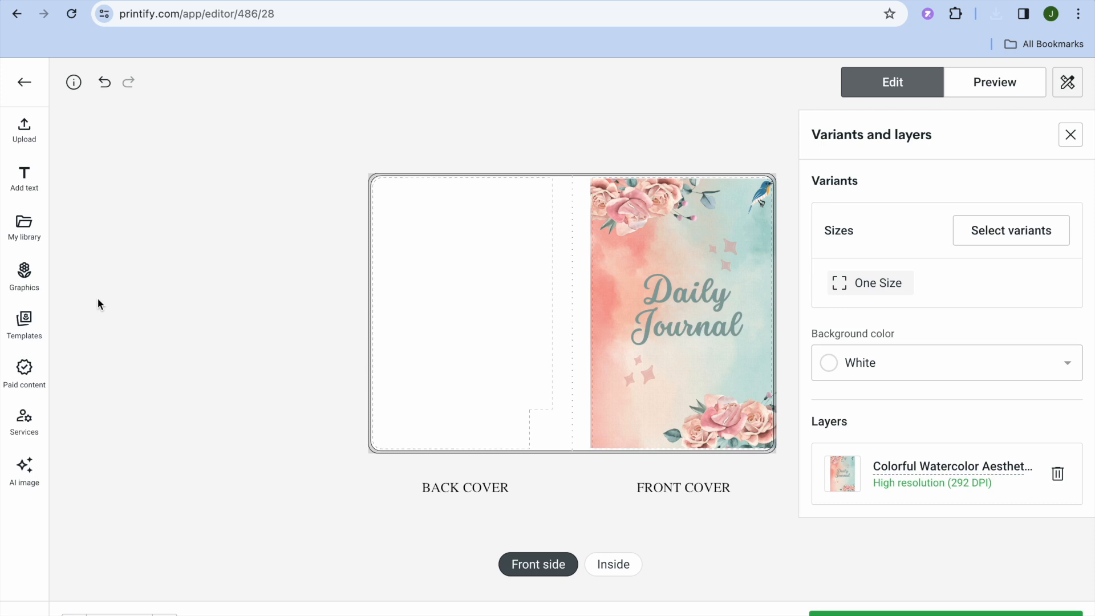
{"action": "left_click", "coordinate": [24, 129]}
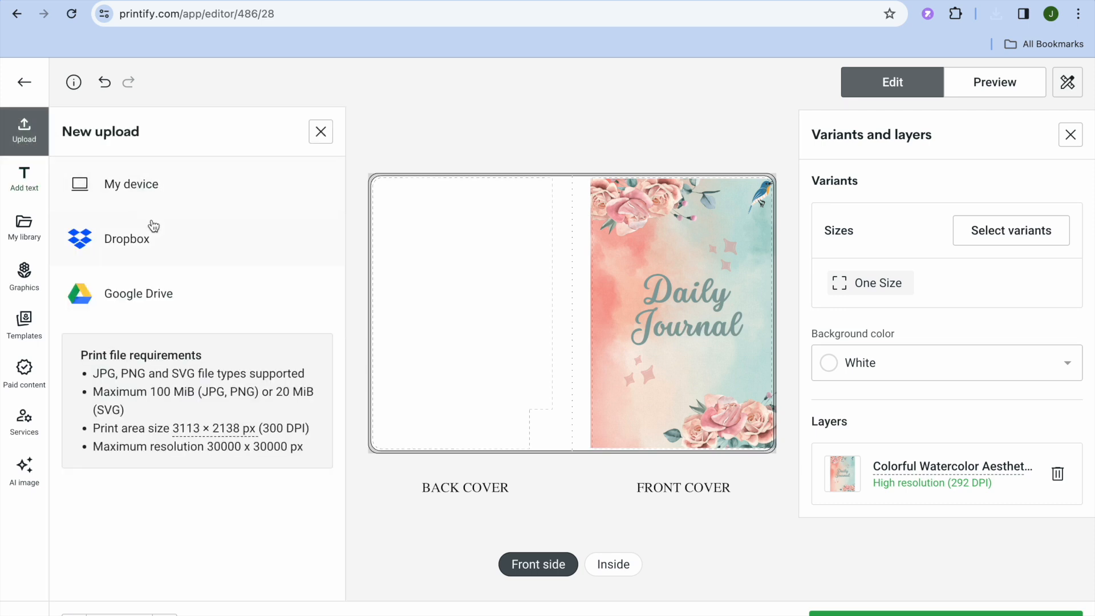
{"action": "left_click", "coordinate": [157, 186]}
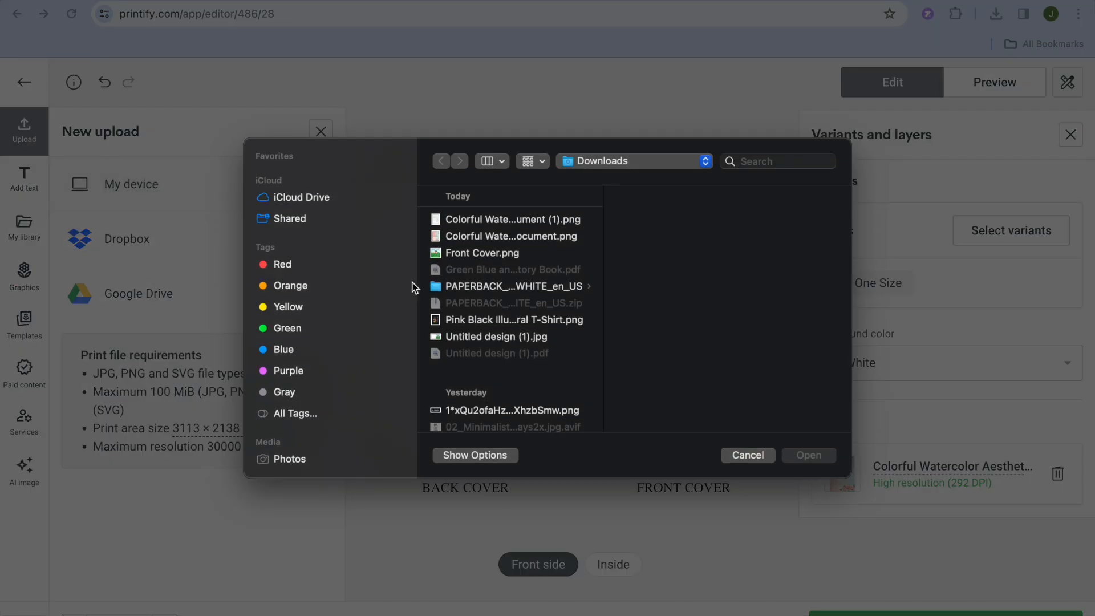
{"action": "left_click", "coordinate": [504, 220]}
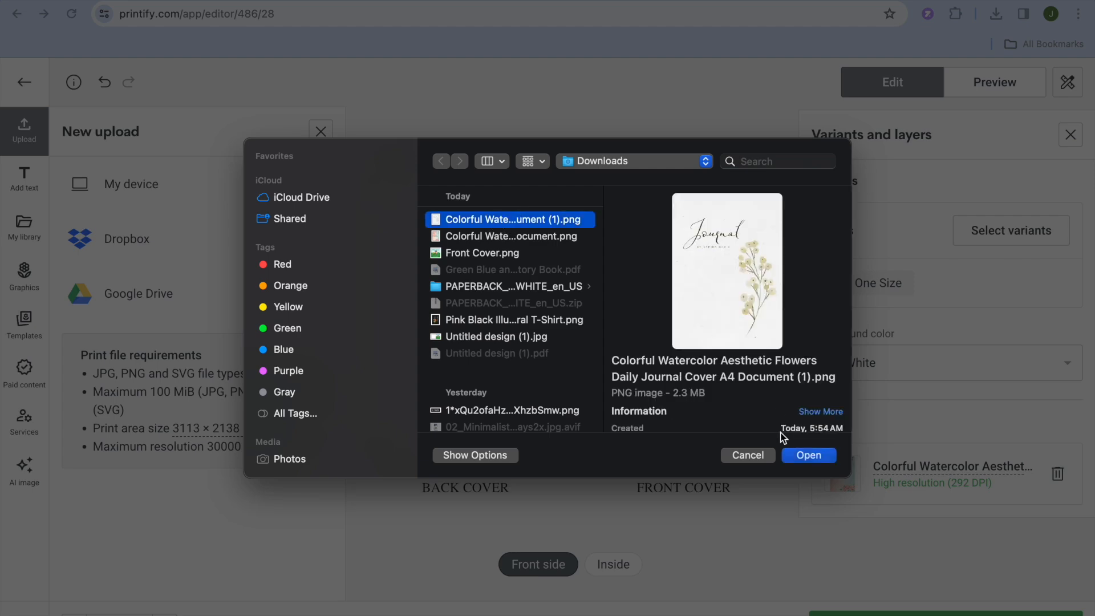
{"action": "left_click", "coordinate": [808, 455]}
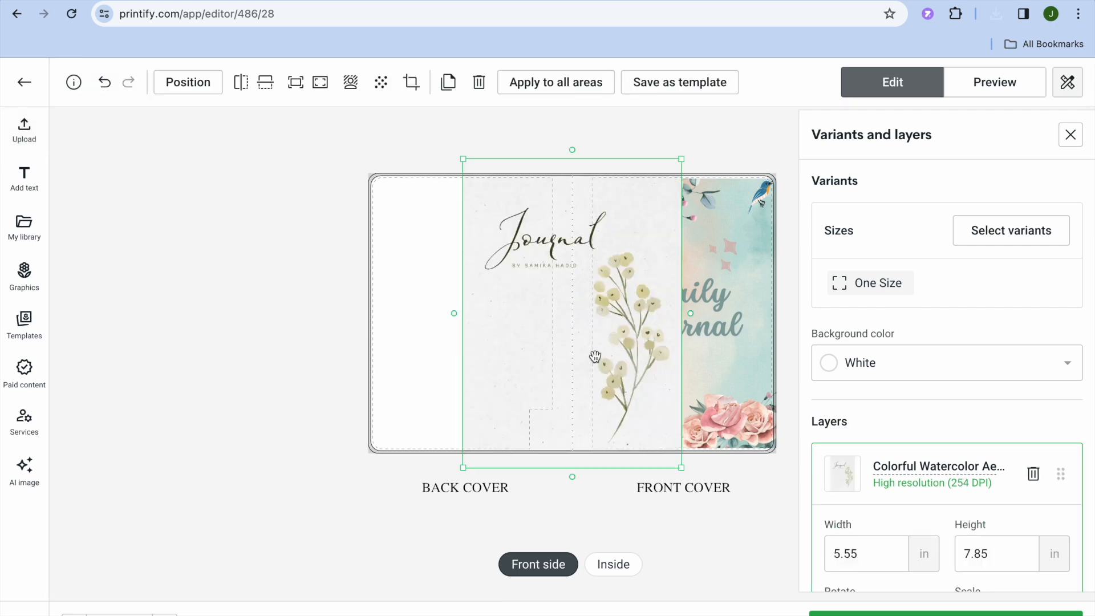
- Resize the white floral Journal artwork to about 4.72 × 6.68 in and position it over the back cover area
{"action": "left_click_drag", "start_coordinate": [464, 159], "coordinate": [481, 177]}
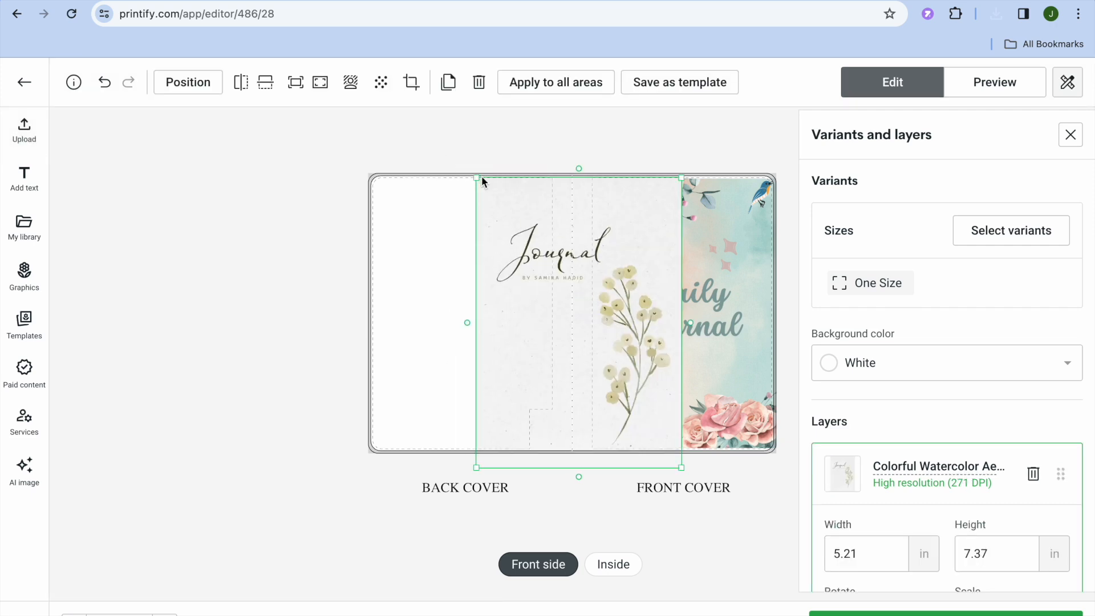
{"action": "left_click_drag", "start_coordinate": [682, 467], "coordinate": [641, 432]}
{"action": "left_click_drag", "start_coordinate": [525, 333], "coordinate": [421, 338]}
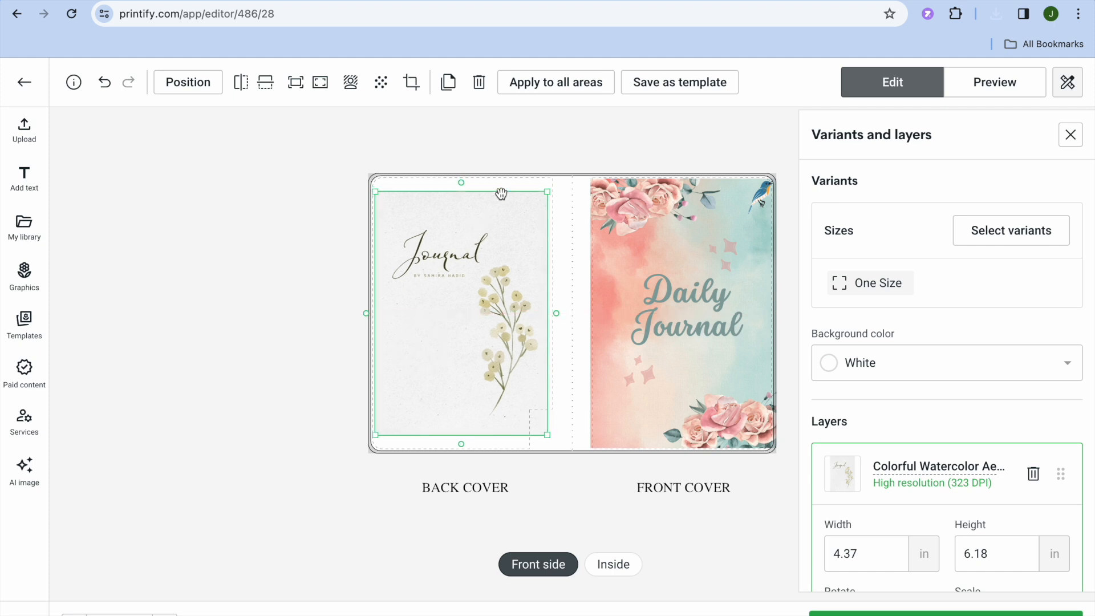
{"action": "left_click_drag", "start_coordinate": [547, 190], "coordinate": [553, 173]}
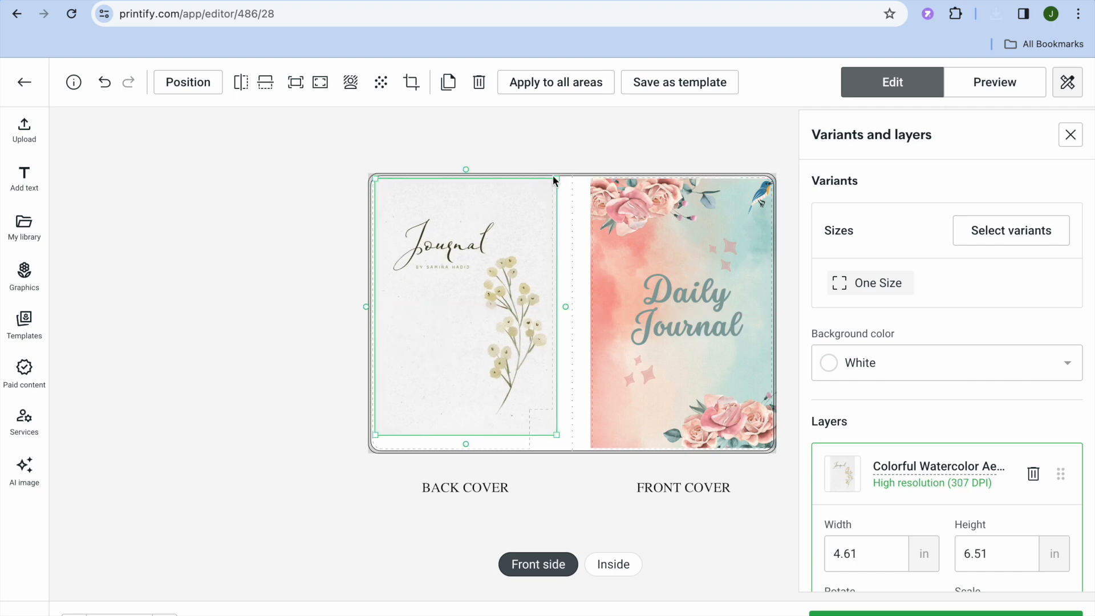
{"action": "left_click_drag", "start_coordinate": [375, 436], "coordinate": [365, 449]}
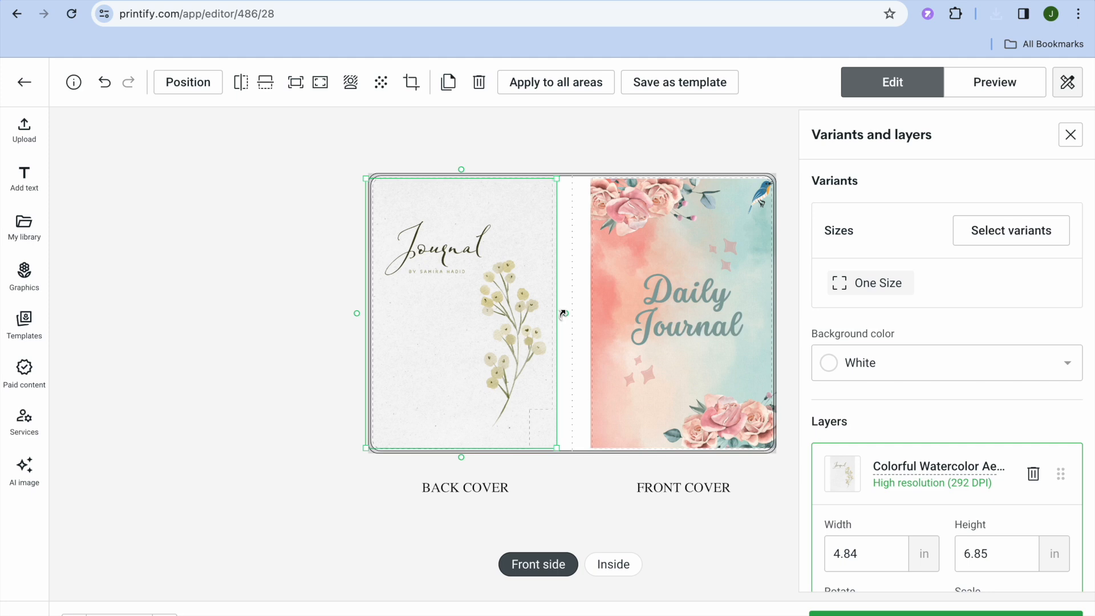
{"action": "left_click_drag", "start_coordinate": [555, 449], "coordinate": [546, 445]}
{"action": "left_click_drag", "start_coordinate": [490, 404], "coordinate": [490, 402]}
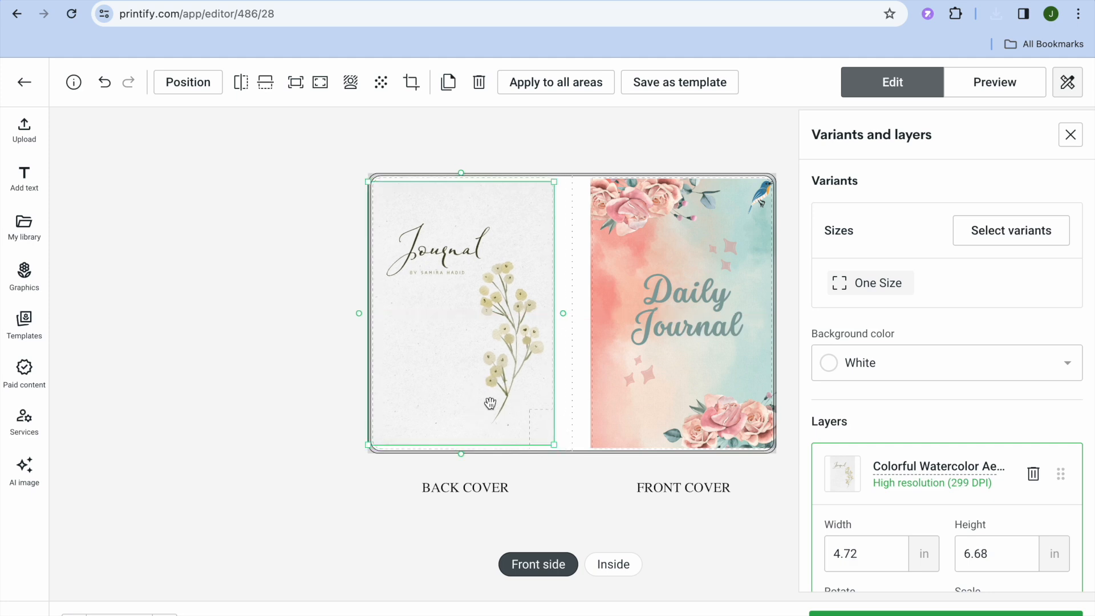
- Preview the journal design in the front, back and opened mockup views
{"action": "left_click", "coordinate": [987, 91]}
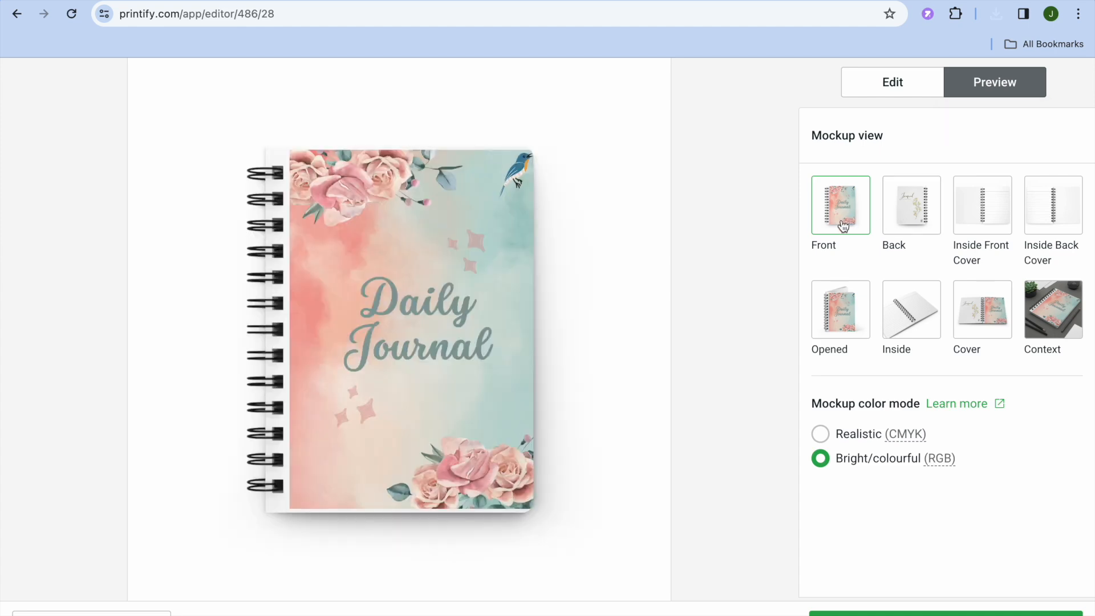
{"action": "left_click", "coordinate": [912, 218]}
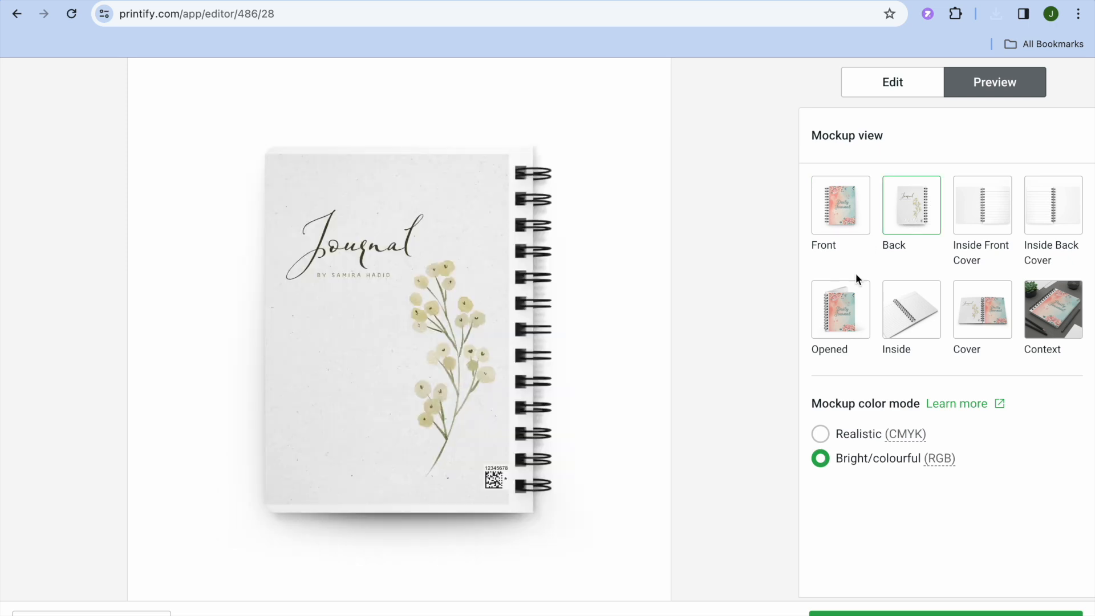
{"action": "left_click", "coordinate": [843, 308]}
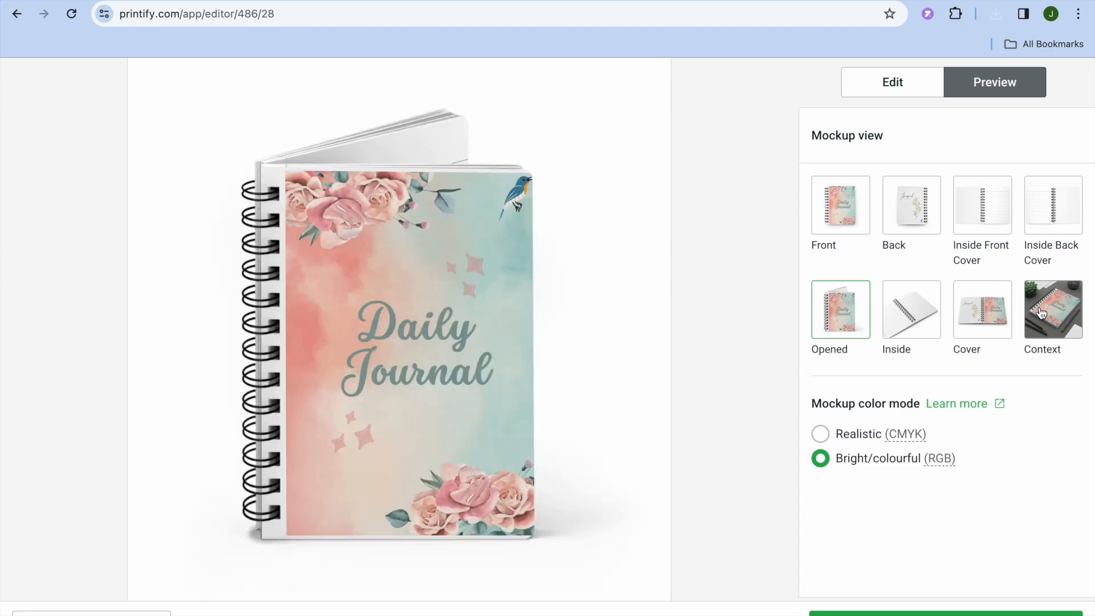
- Save the Spiral Bound Journal design as a product and publish it to the test store pod store
{"action": "left_click", "coordinate": [946, 614]}
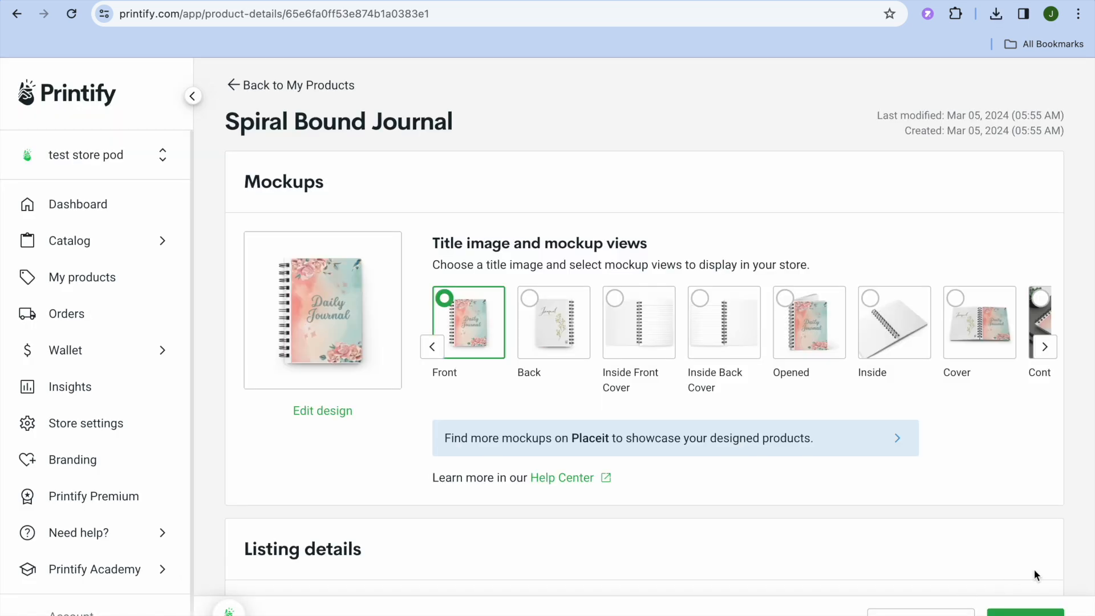
{"action": "left_click", "coordinate": [1027, 612]}
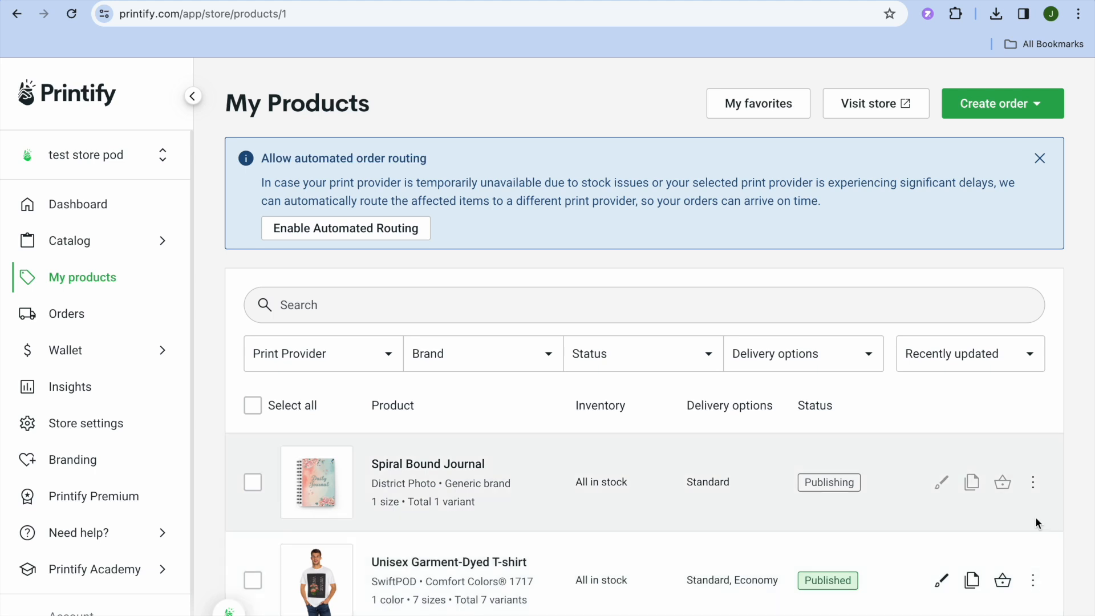
- Open the published Spiral Bound Journal's store page and examine its product description, key features and care instructions
{"action": "left_click", "coordinate": [1034, 483]}
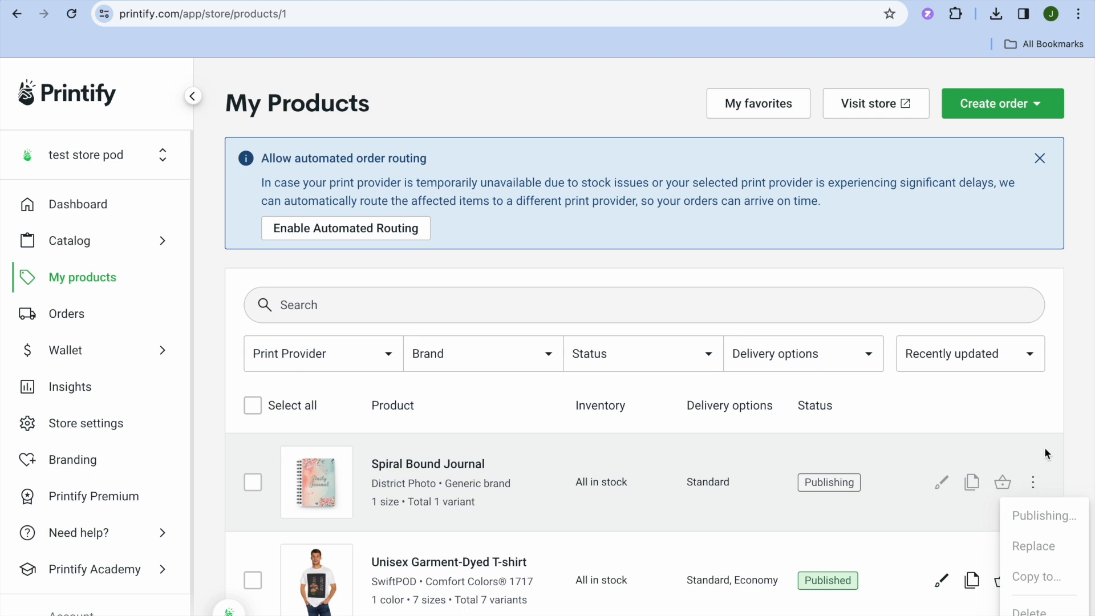
{"action": "left_click", "coordinate": [1074, 415]}
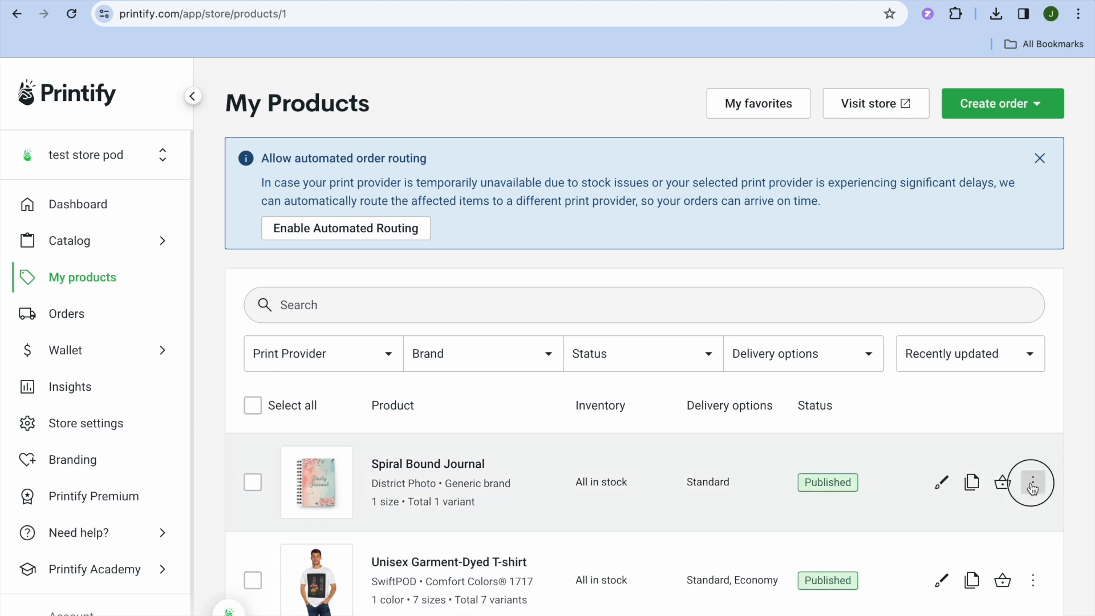
{"action": "left_click", "coordinate": [1033, 482]}
{"action": "left_click", "coordinate": [1033, 320]}
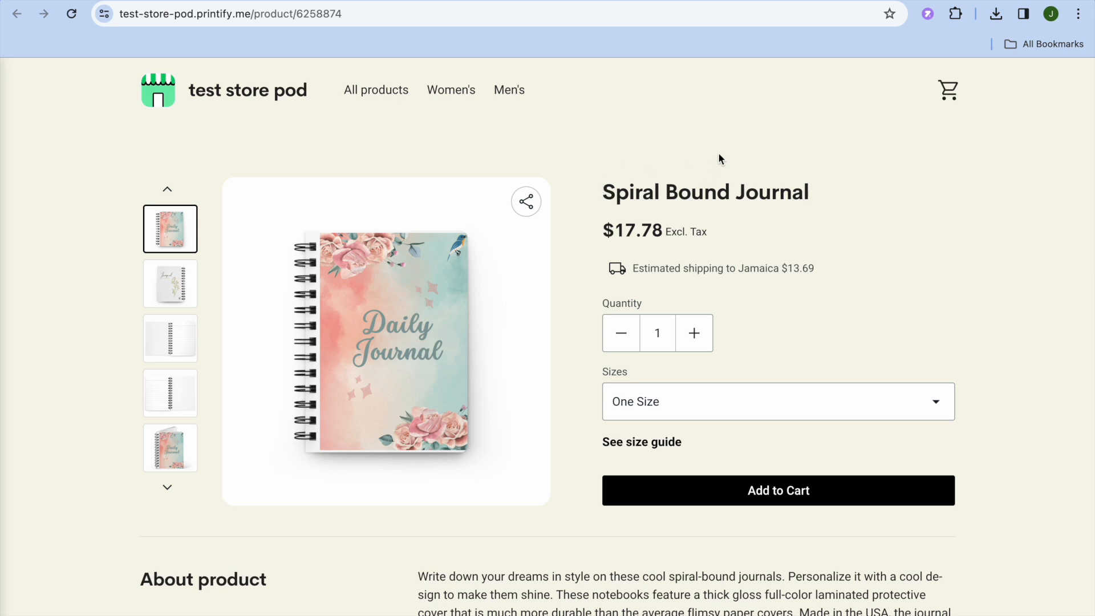
{"action": "scroll", "coordinate": [718, 152], "scroll_direction": "down", "scroll_amount": 8}
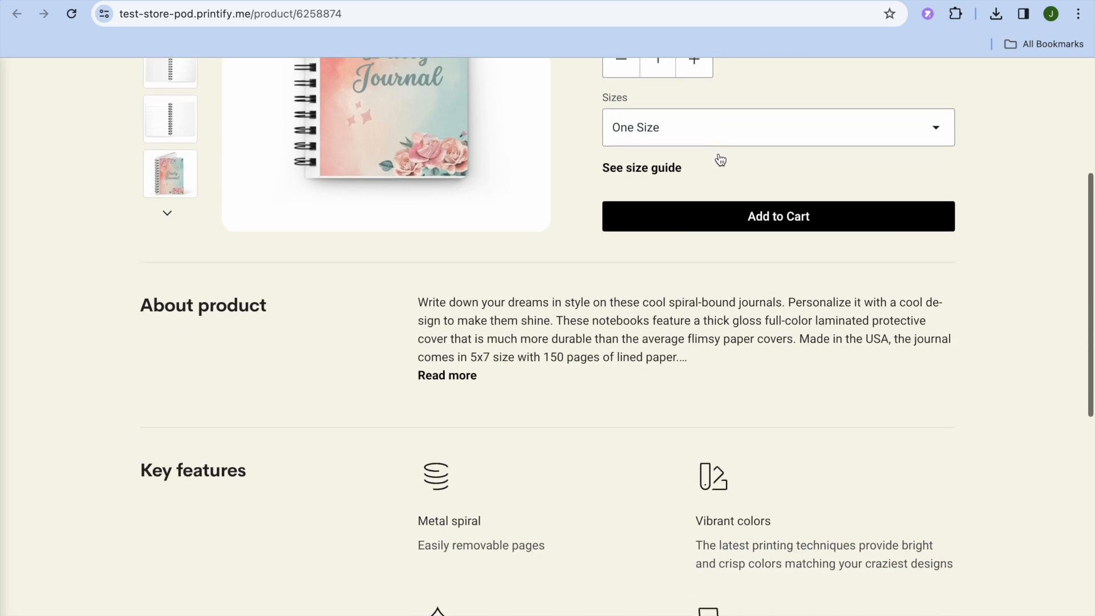
{"action": "scroll", "coordinate": [717, 152], "scroll_direction": "down", "scroll_amount": 6}
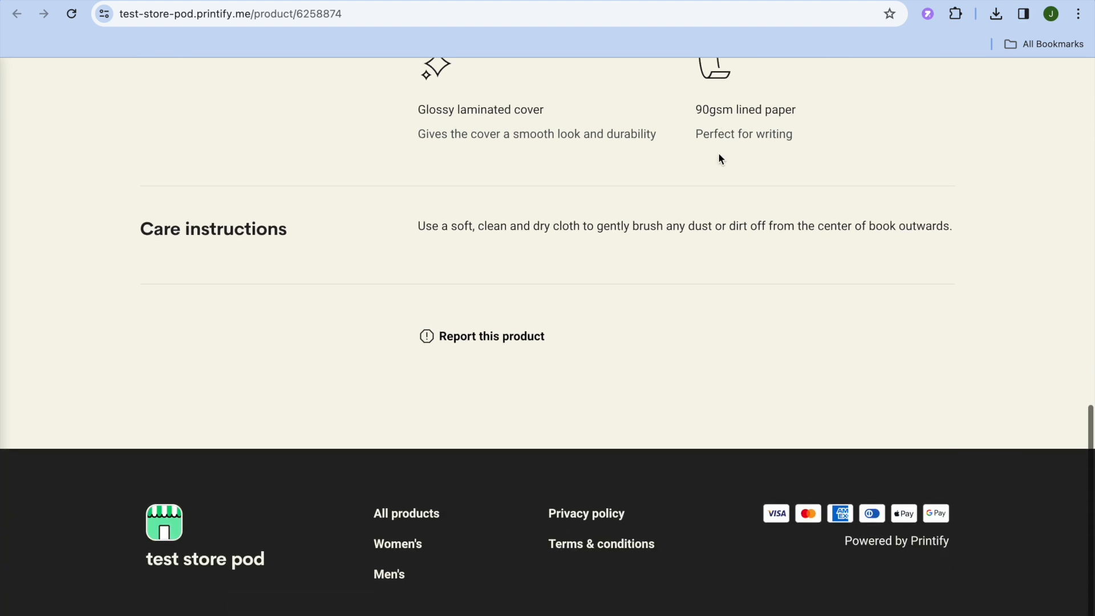
{"action": "scroll", "coordinate": [718, 152], "scroll_direction": "up", "scroll_amount": 9}
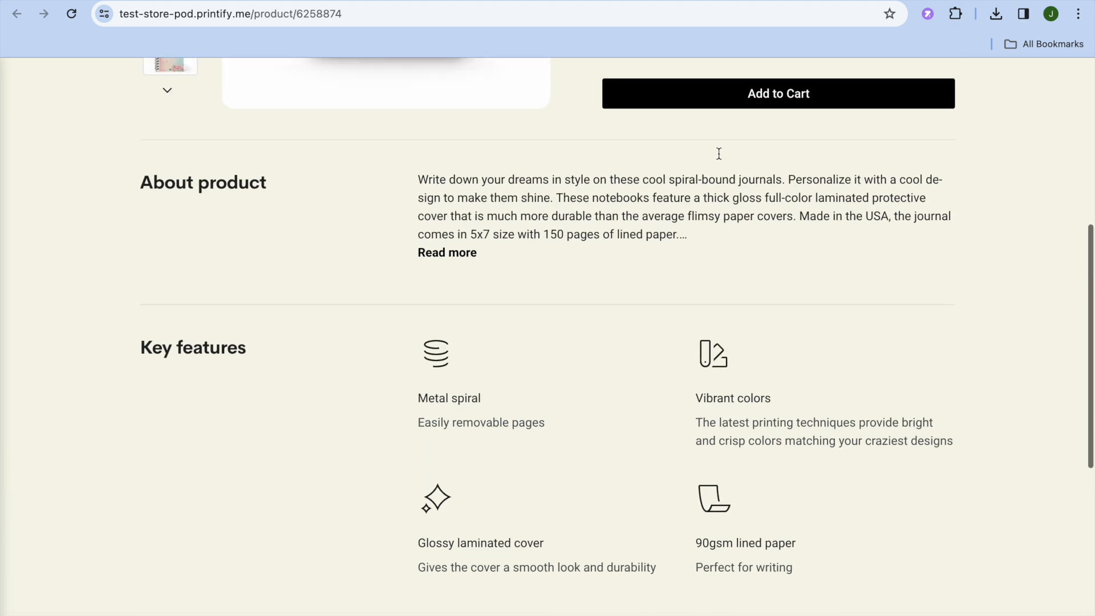
{"action": "scroll", "coordinate": [720, 160], "scroll_direction": "up", "scroll_amount": 4}
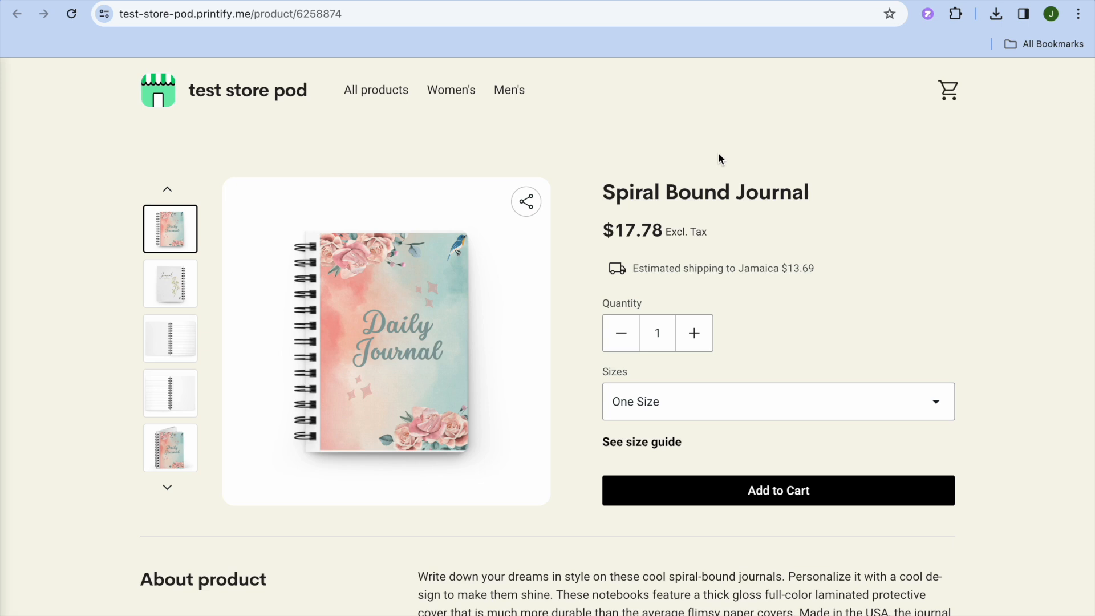